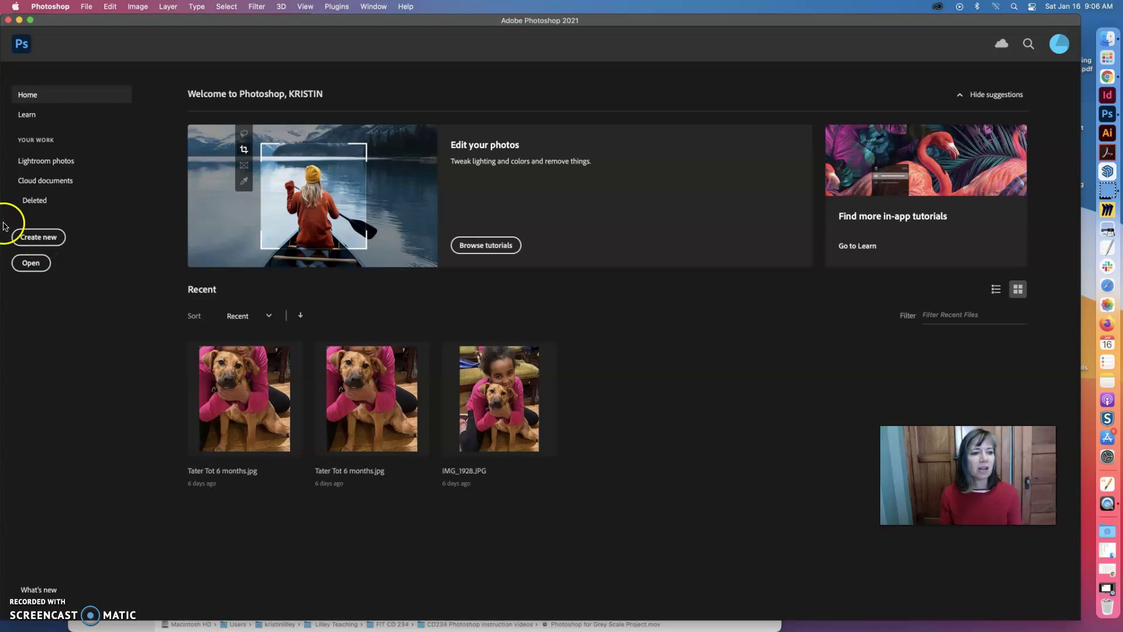
# Step: Create a landscape Letter print document (11 × 8.5 in, 300 ppi) in CMYK Color
pyautogui.click(38, 238)
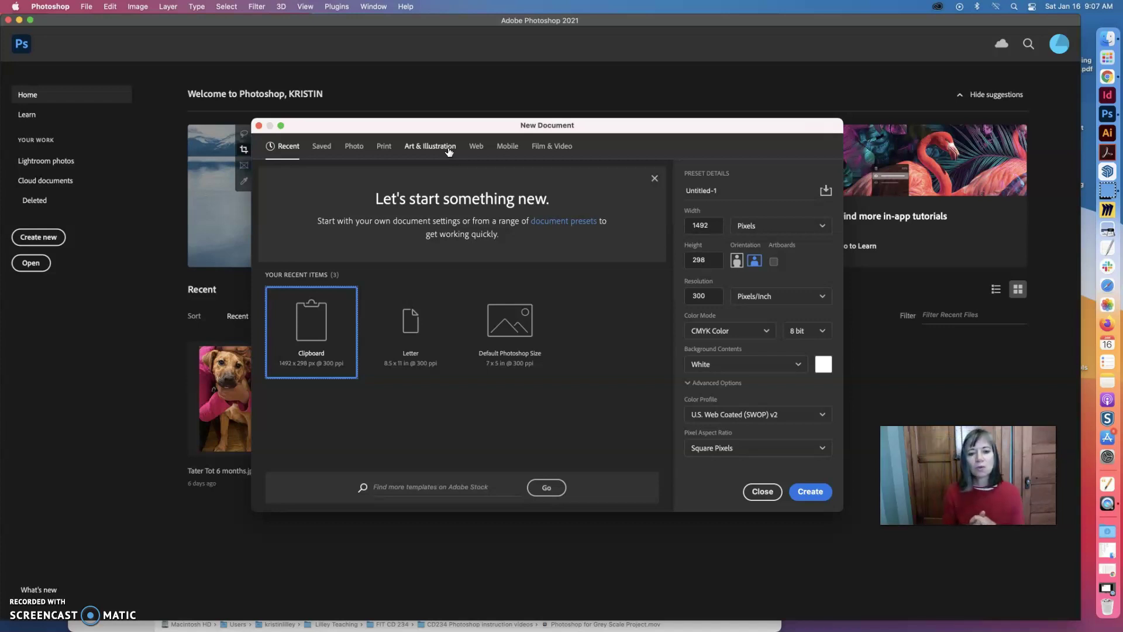
pyautogui.click(384, 146)
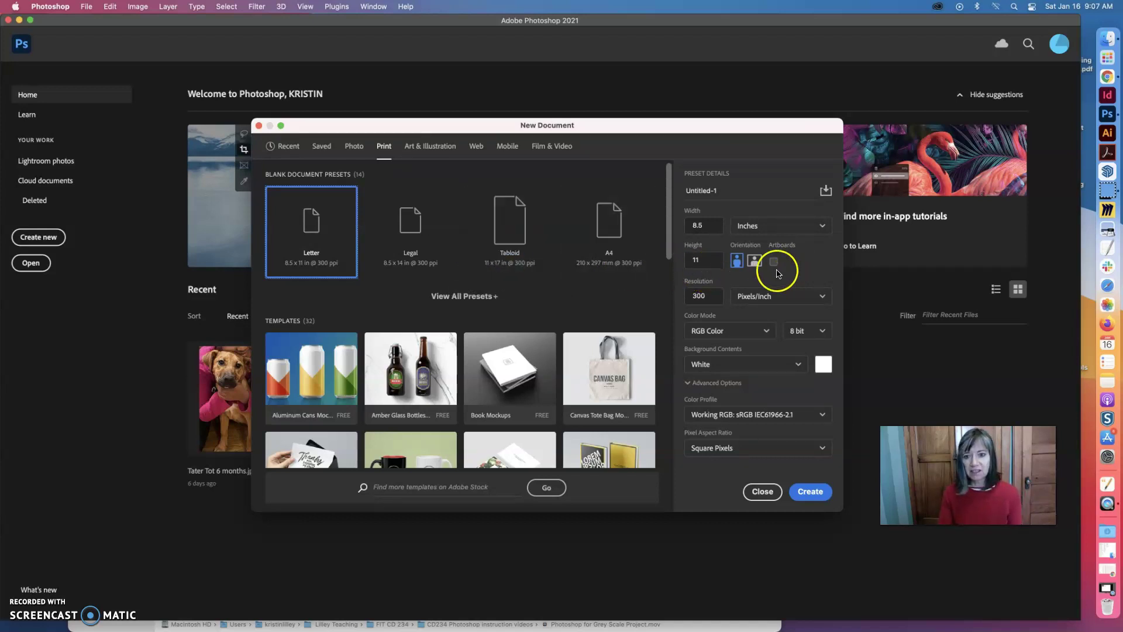
pyautogui.click(409, 223)
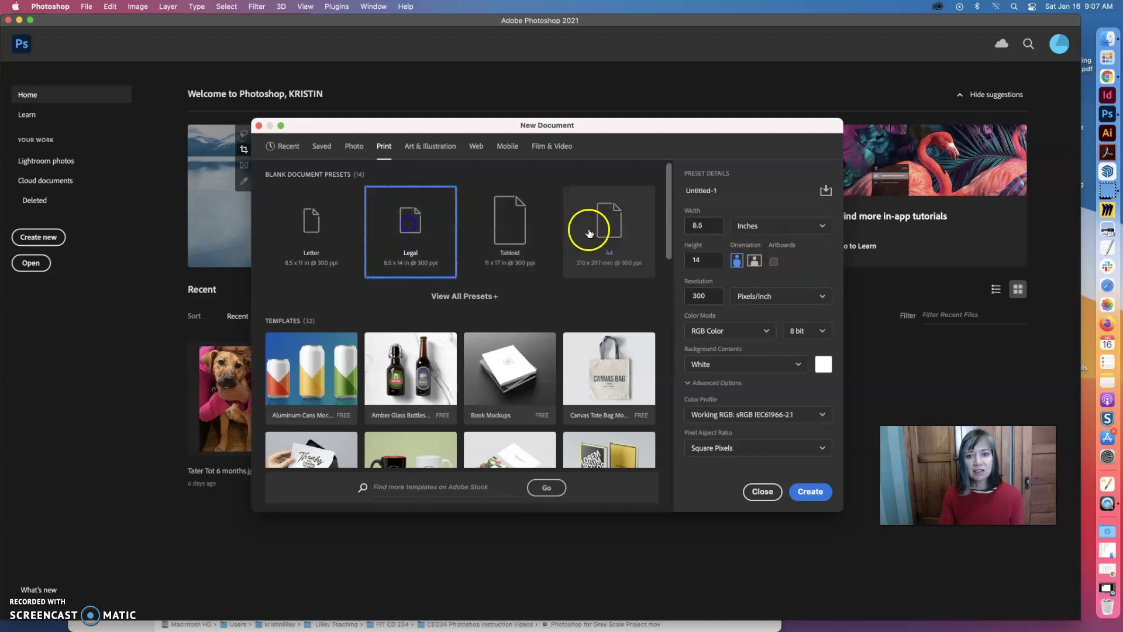
pyautogui.click(312, 224)
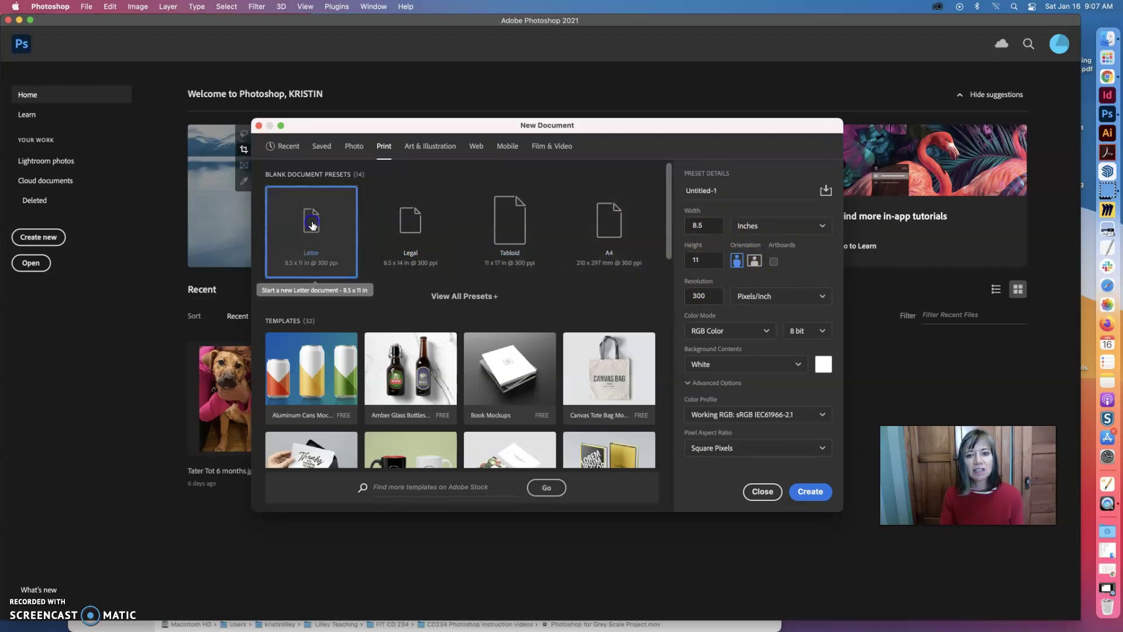
pyautogui.click(754, 262)
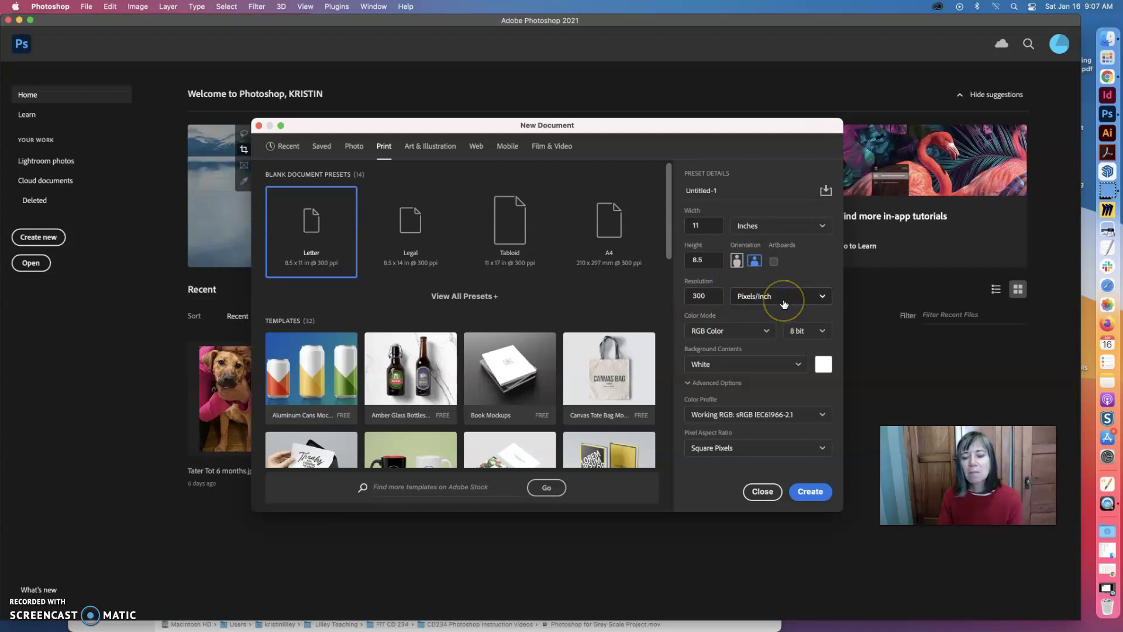
pyautogui.click(766, 331)
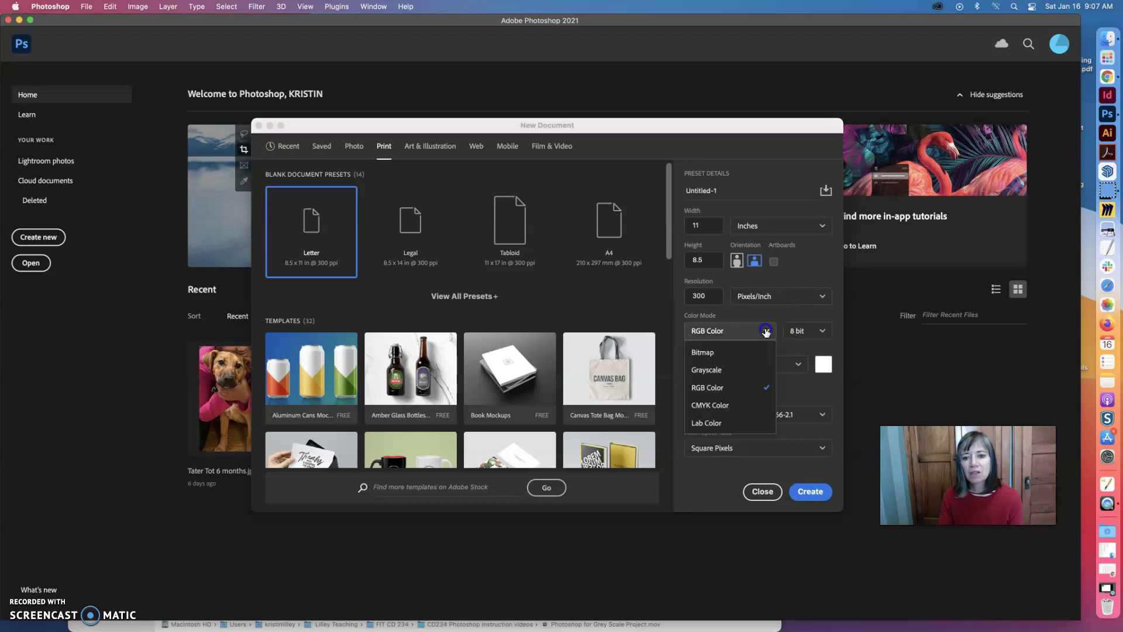
pyautogui.click(730, 406)
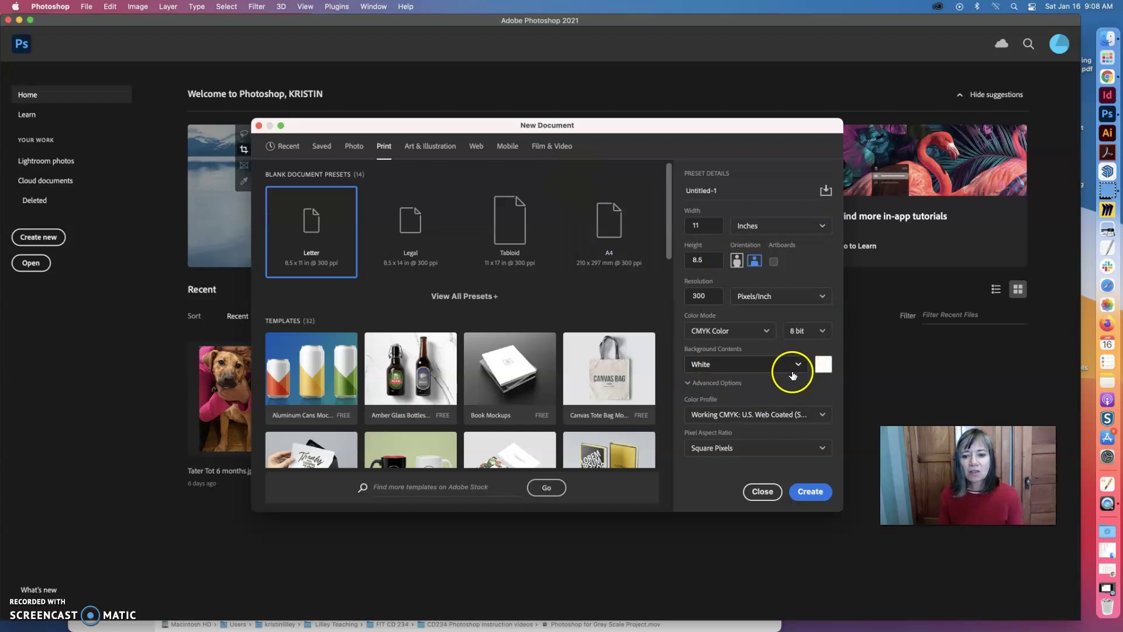
pyautogui.click(810, 493)
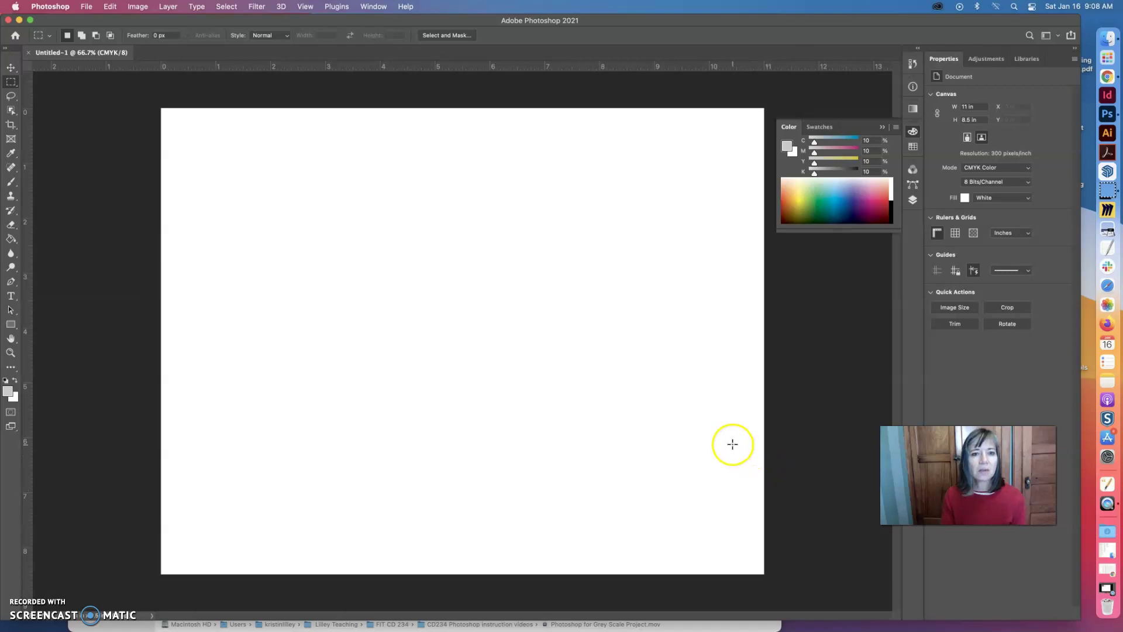
# Step: Restore the application window to full screen and show the Layers panel from the Window menu
pyautogui.click(584, 70)
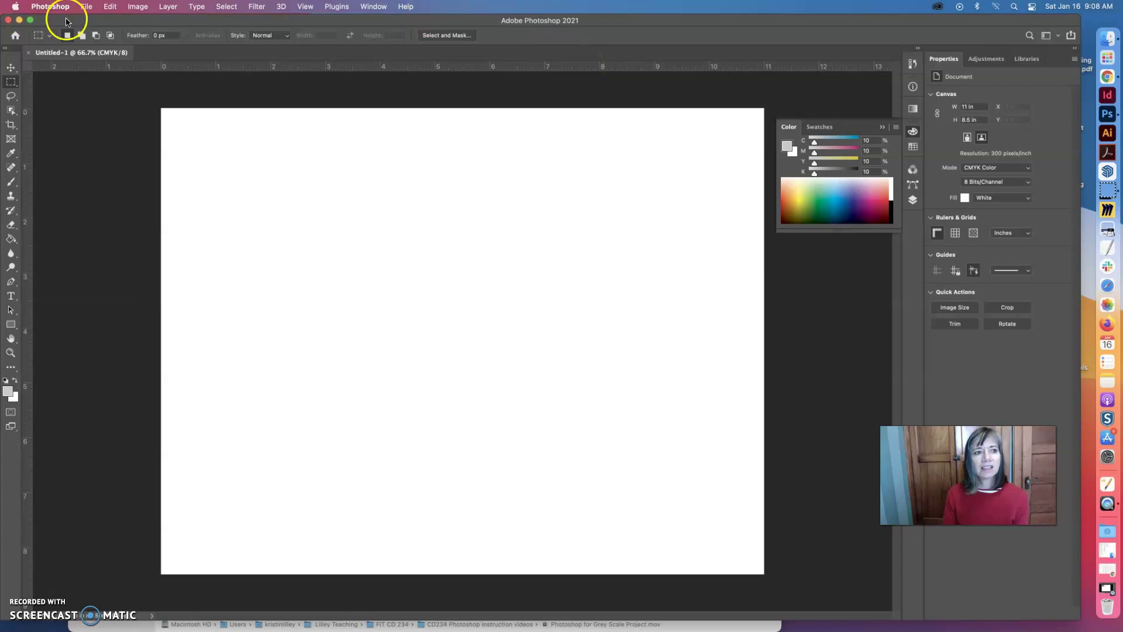
pyautogui.moveTo(80, 23); pyautogui.dragTo(184, 35)
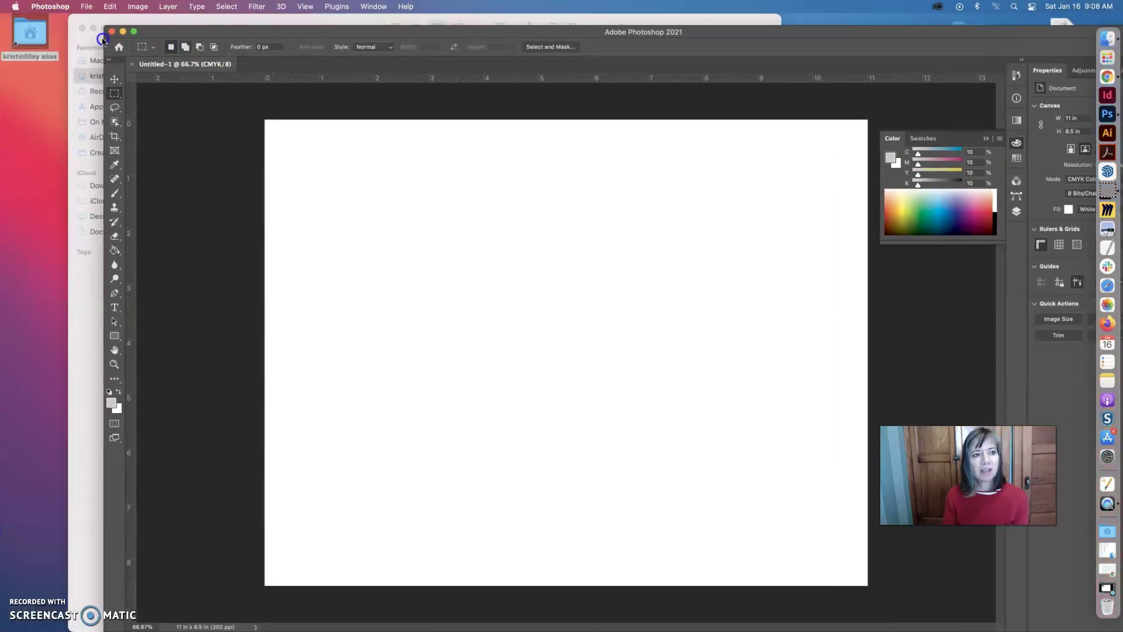
pyautogui.click(81, 11)
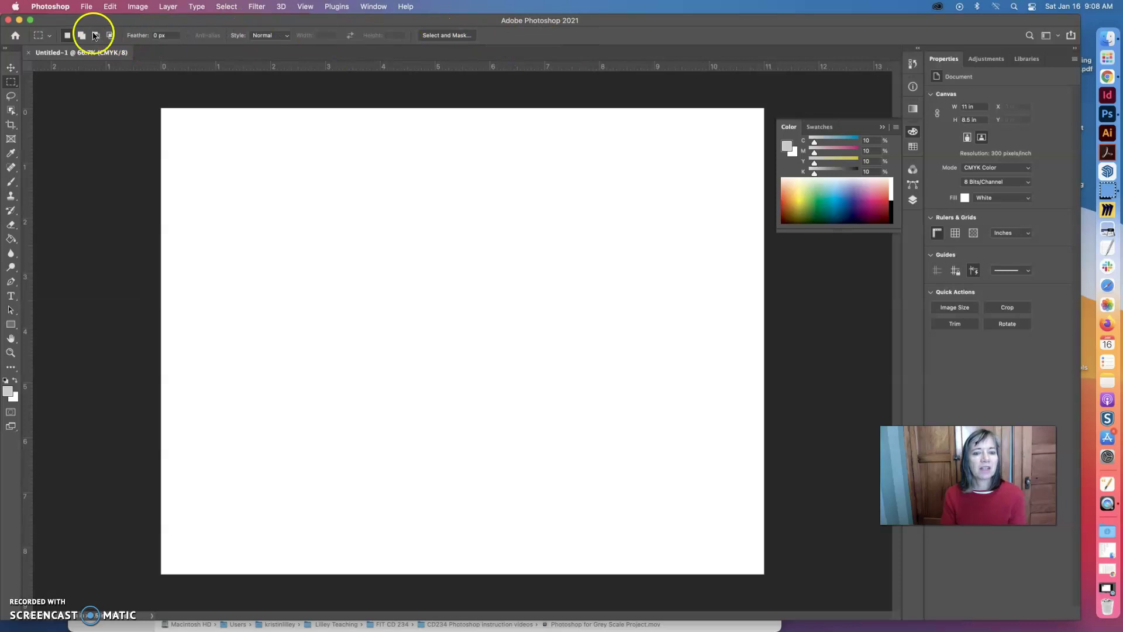
pyautogui.click(373, 7)
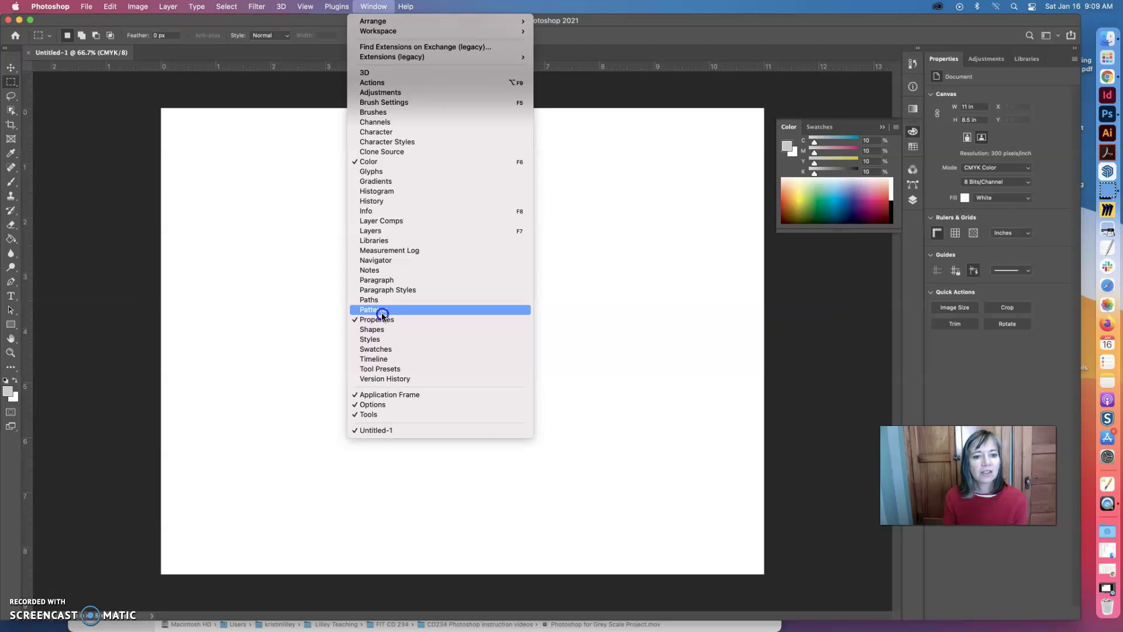
pyautogui.click(381, 232)
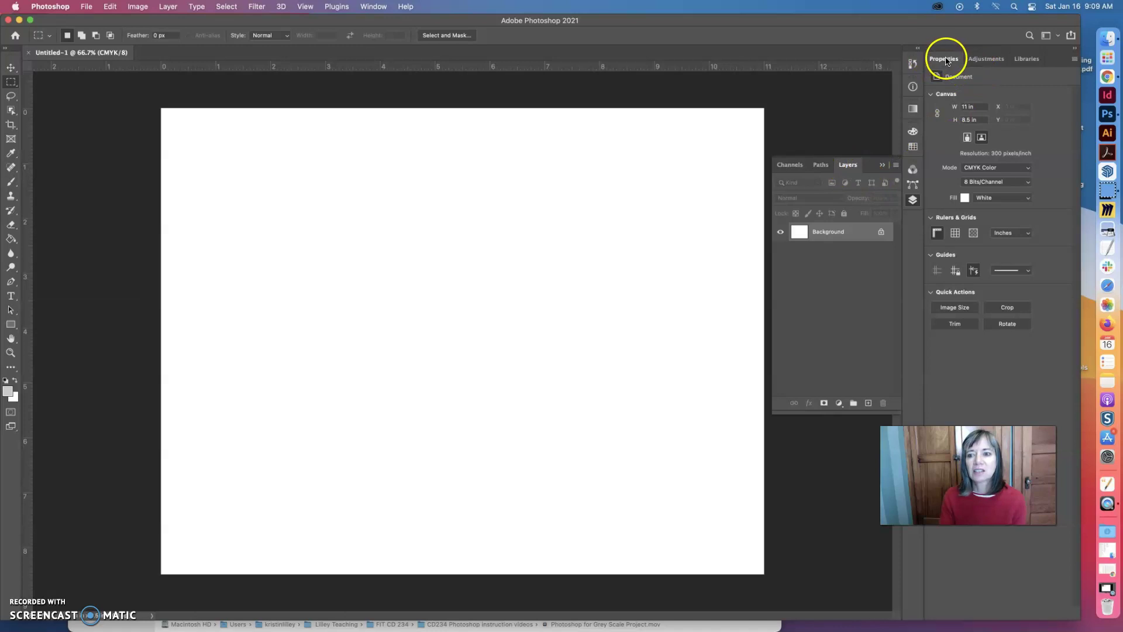
# Step: Drag the Properties, Adjustments and Libraries panels out of the right-hand dock
pyautogui.moveTo(946, 59)
pyautogui.mouseDown()
pyautogui.moveTo(642, 121)
pyautogui.moveTo(333, 145)
pyautogui.moveTo(318, 134)
pyautogui.moveTo(961, 60)
pyautogui.mouseUp()
pyautogui.click(579, 125)
pyautogui.click(521, 128)
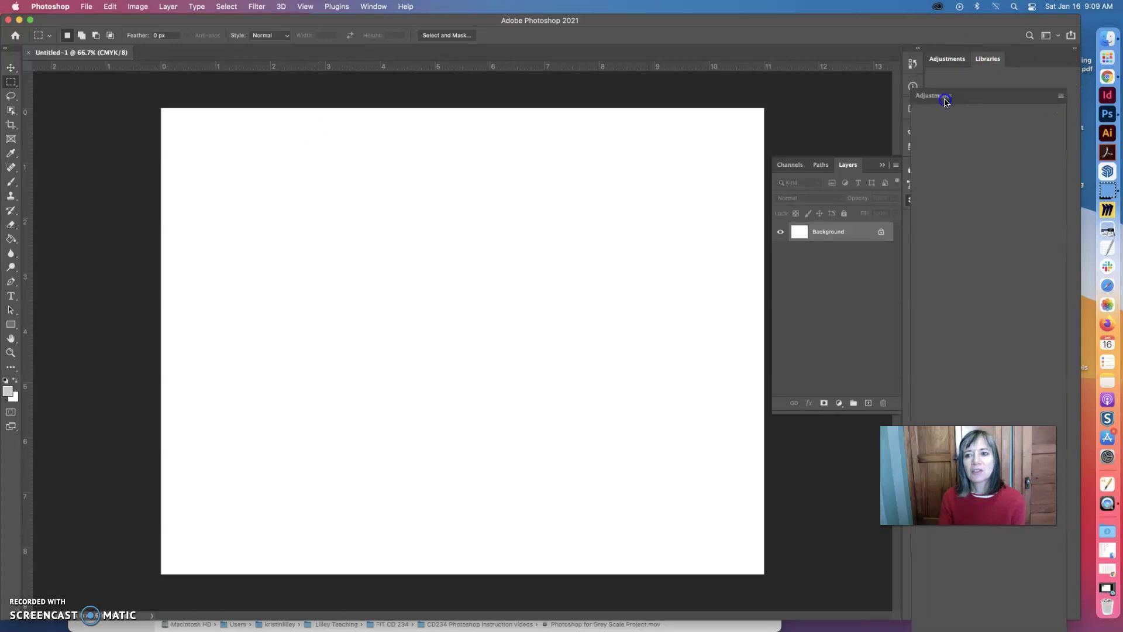
pyautogui.moveTo(945, 102); pyautogui.dragTo(913, 214)
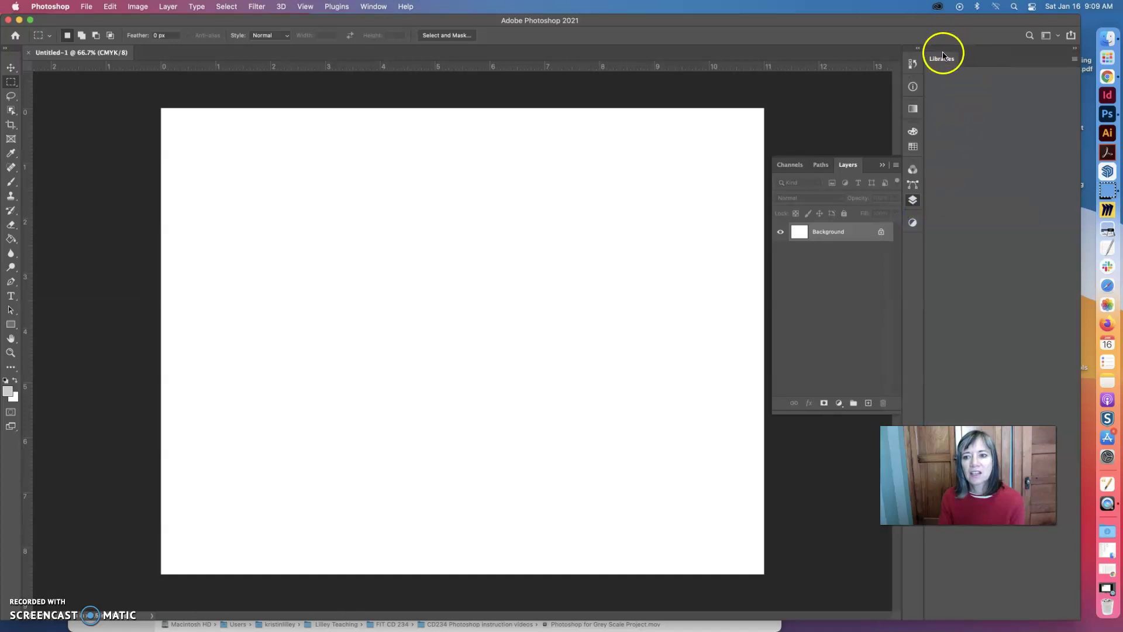
pyautogui.moveTo(940, 55); pyautogui.dragTo(918, 237)
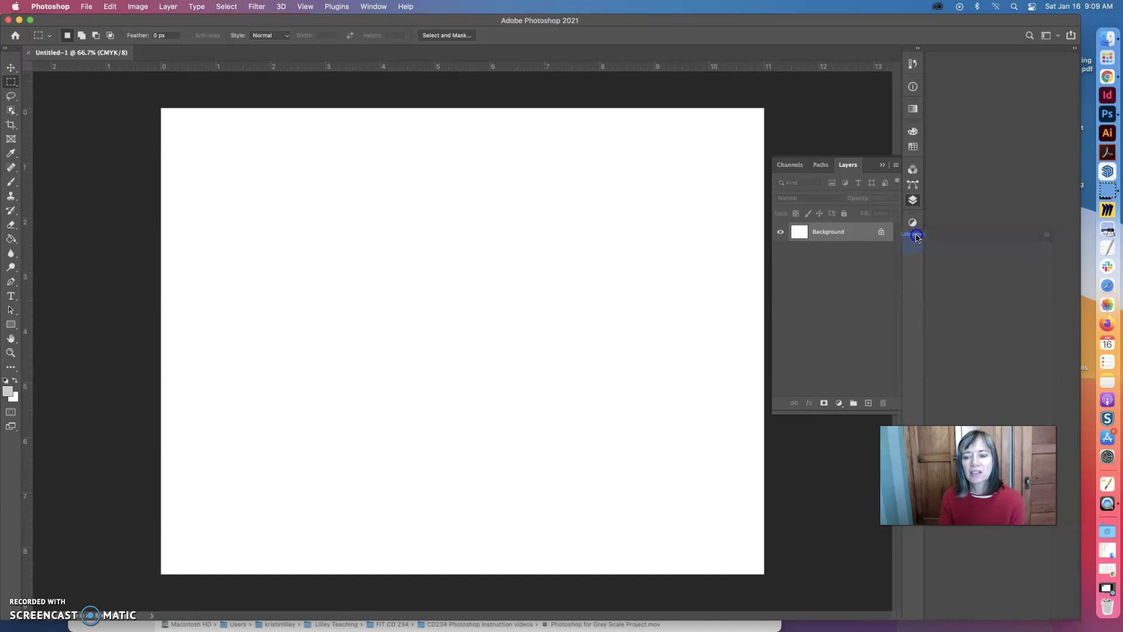
pyautogui.moveTo(917, 240); pyautogui.dragTo(915, 253)
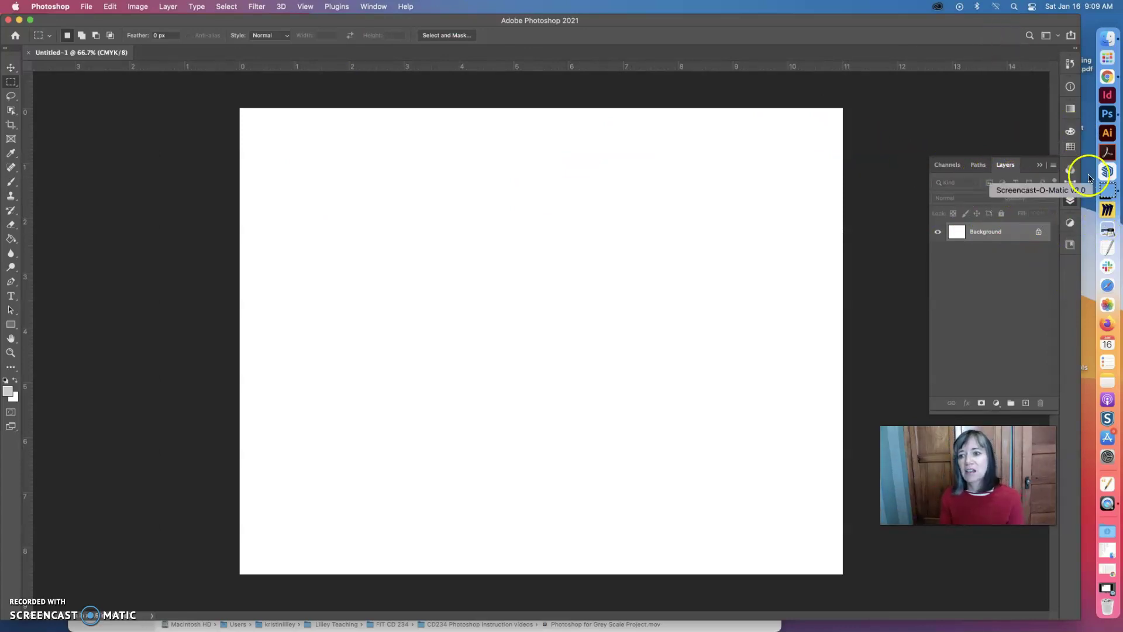
# Step: Add an empty Layer 1 above Background, briefly hiding Background to check transparency
pyautogui.click(1070, 199)
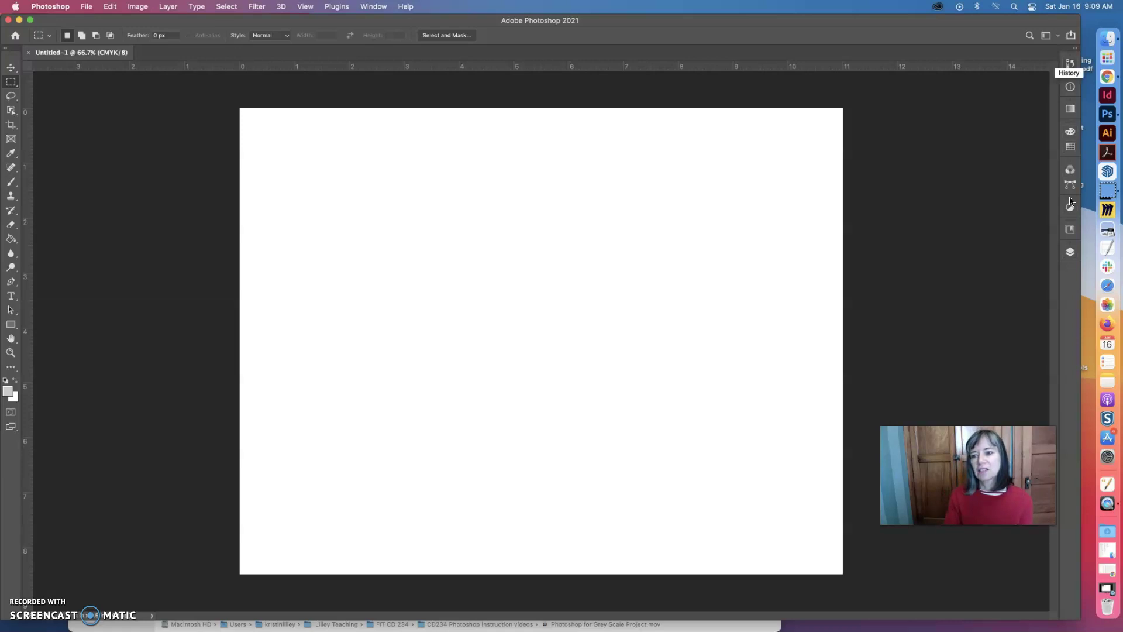
pyautogui.press('F7')
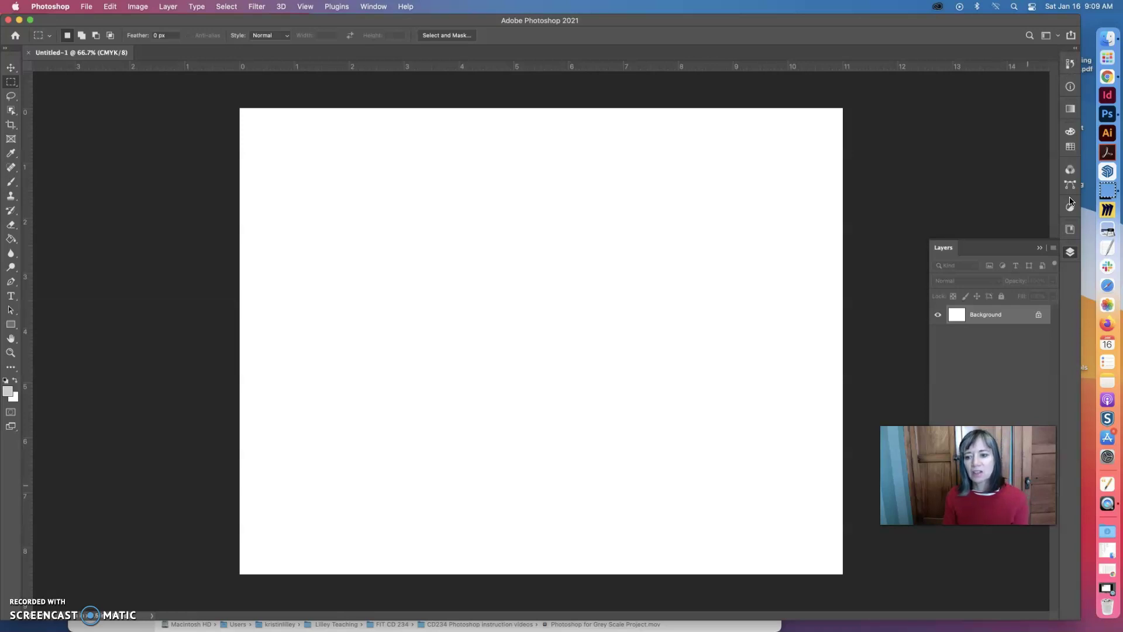
pyautogui.press('alt+shift+super+n')
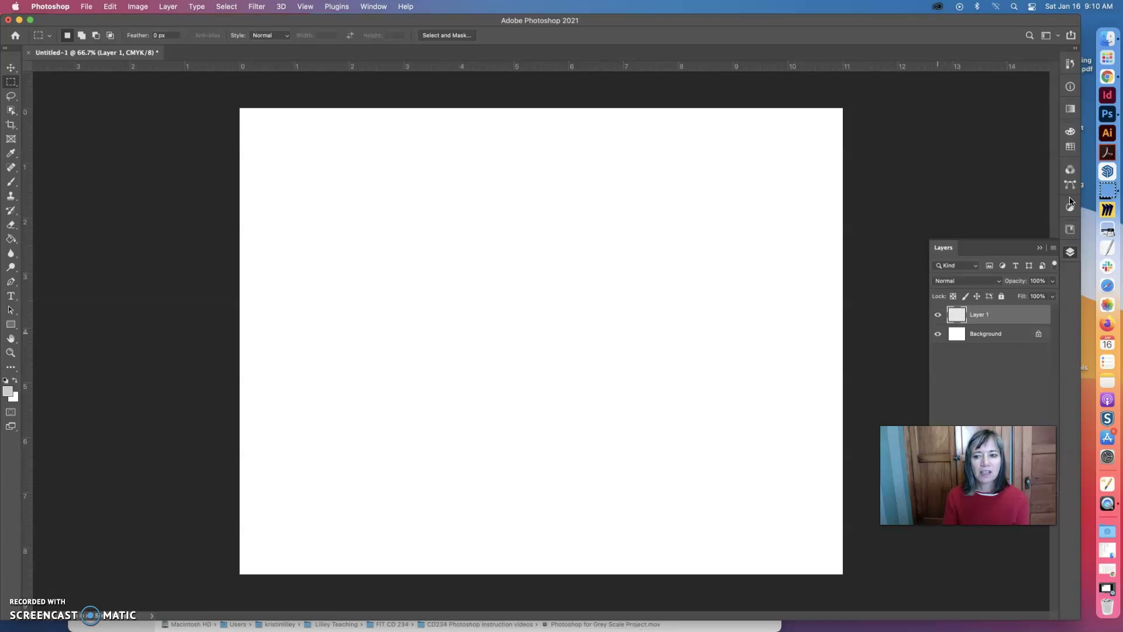
pyautogui.press('super+comma')
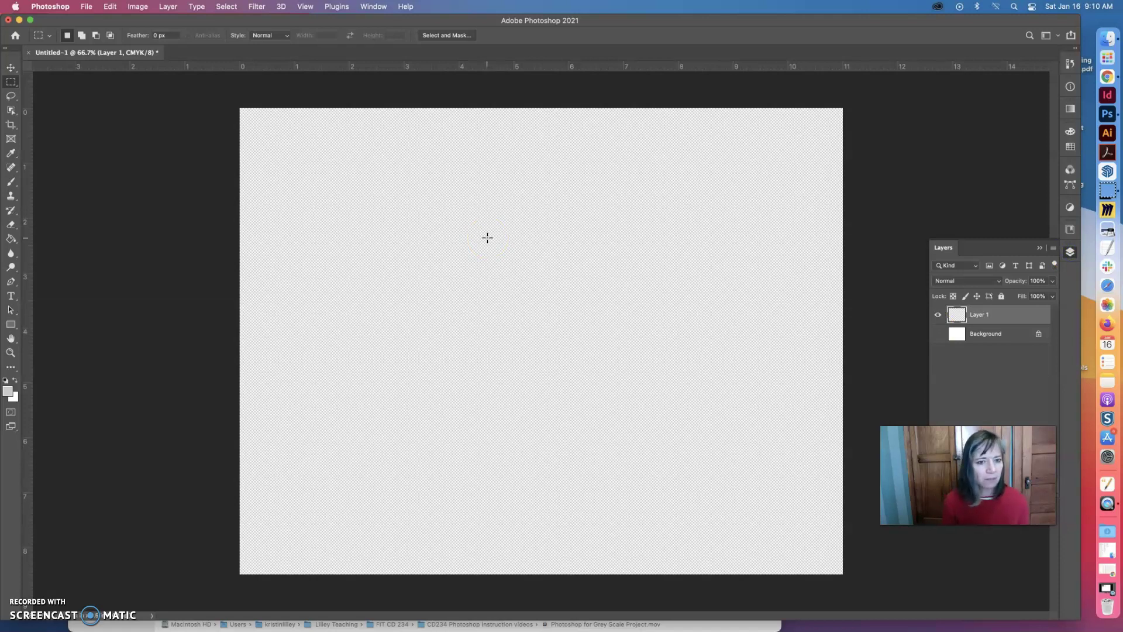
pyautogui.click(936, 336)
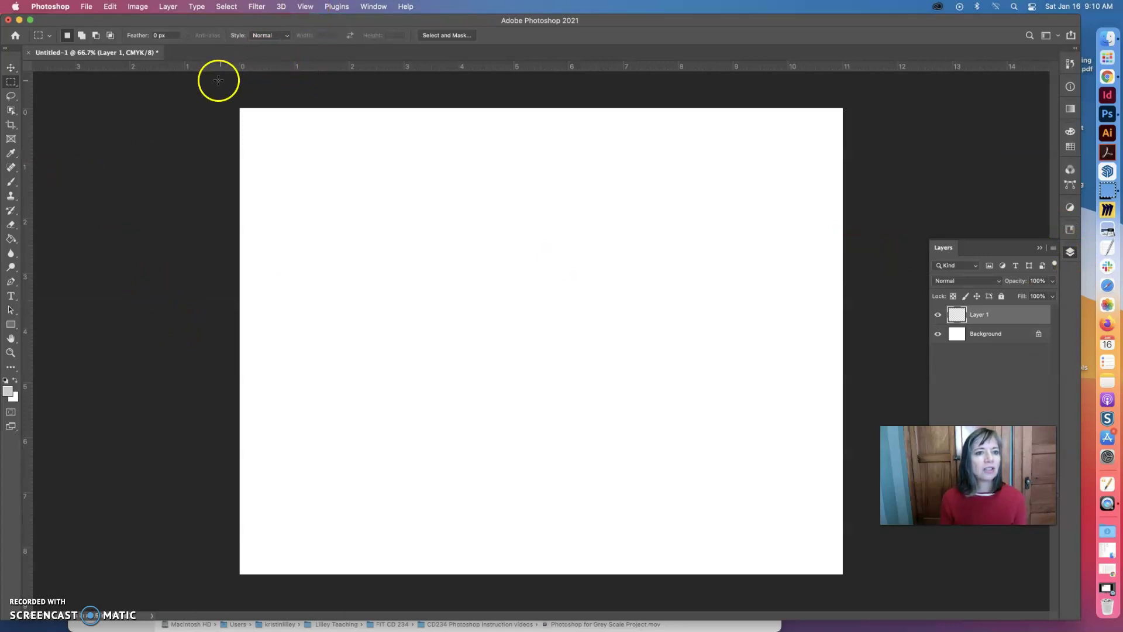
pyautogui.click(306, 7)
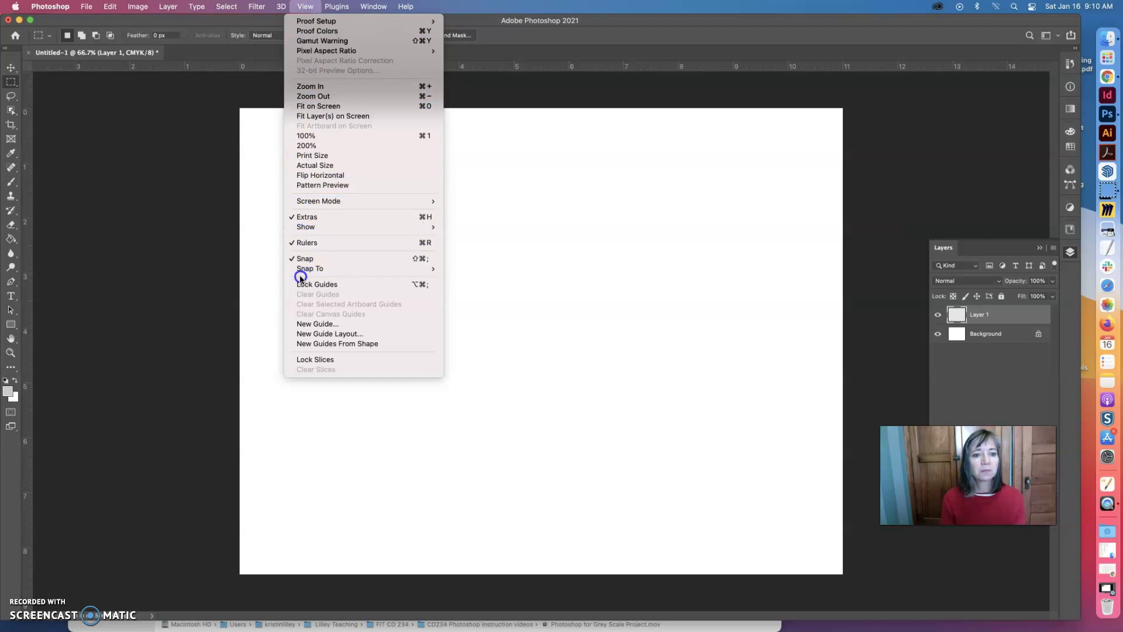
pyautogui.click(312, 244)
pyautogui.click(304, 7)
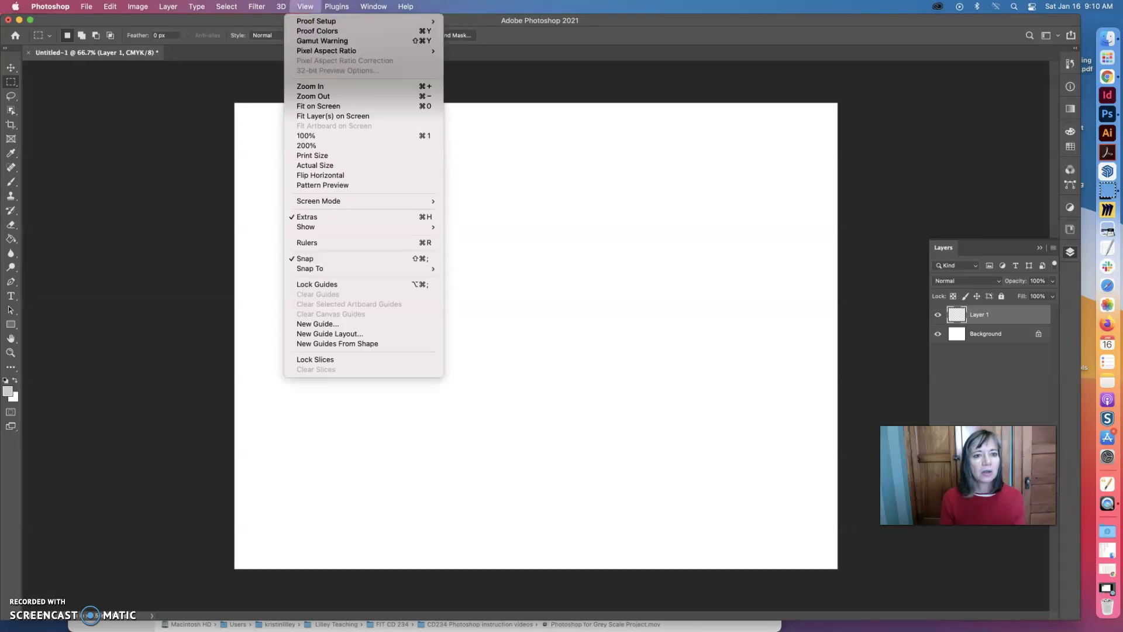
pyautogui.click(290, 242)
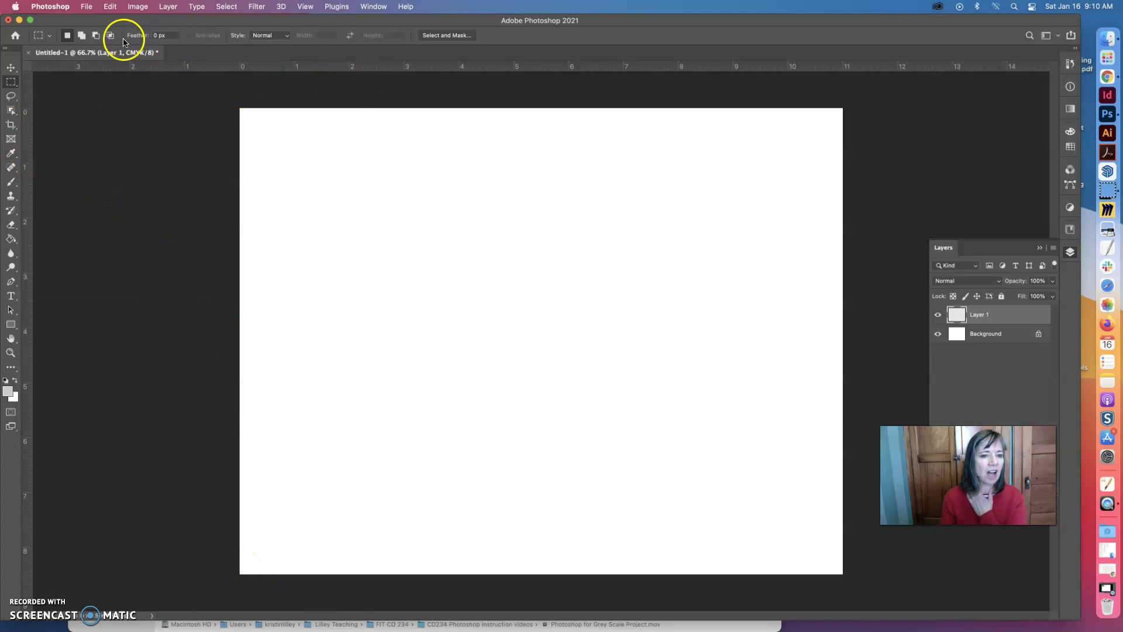
# Step: Keep the ruler units set to Inches in Units & Rulers preferences and confirm
pyautogui.click(50, 6)
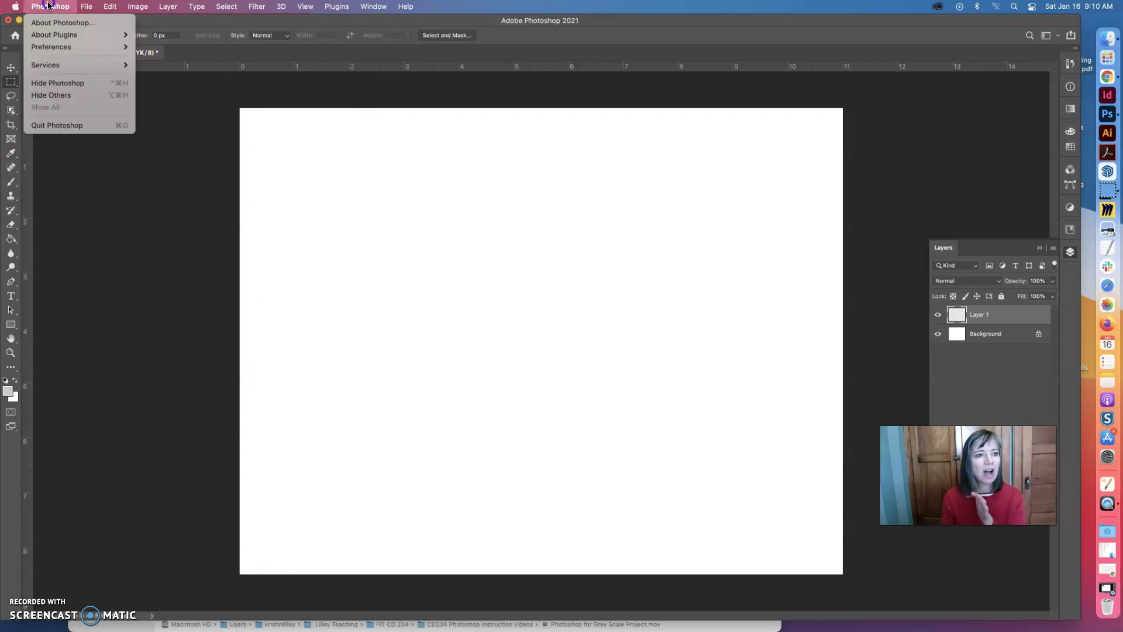
pyautogui.moveTo(48, 47)
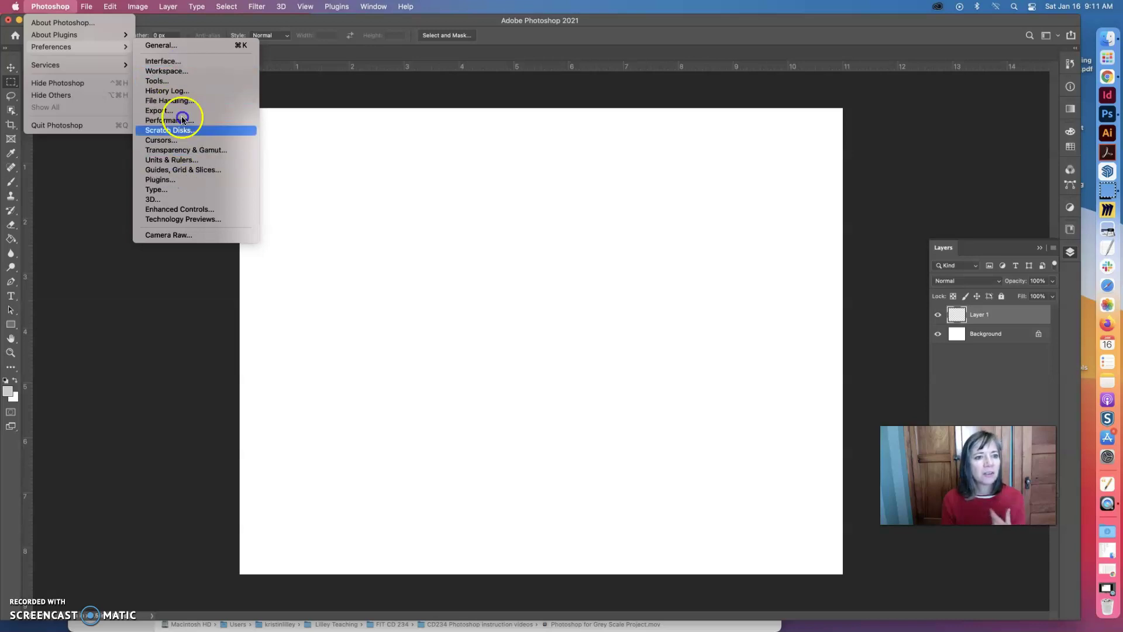
pyautogui.click(185, 161)
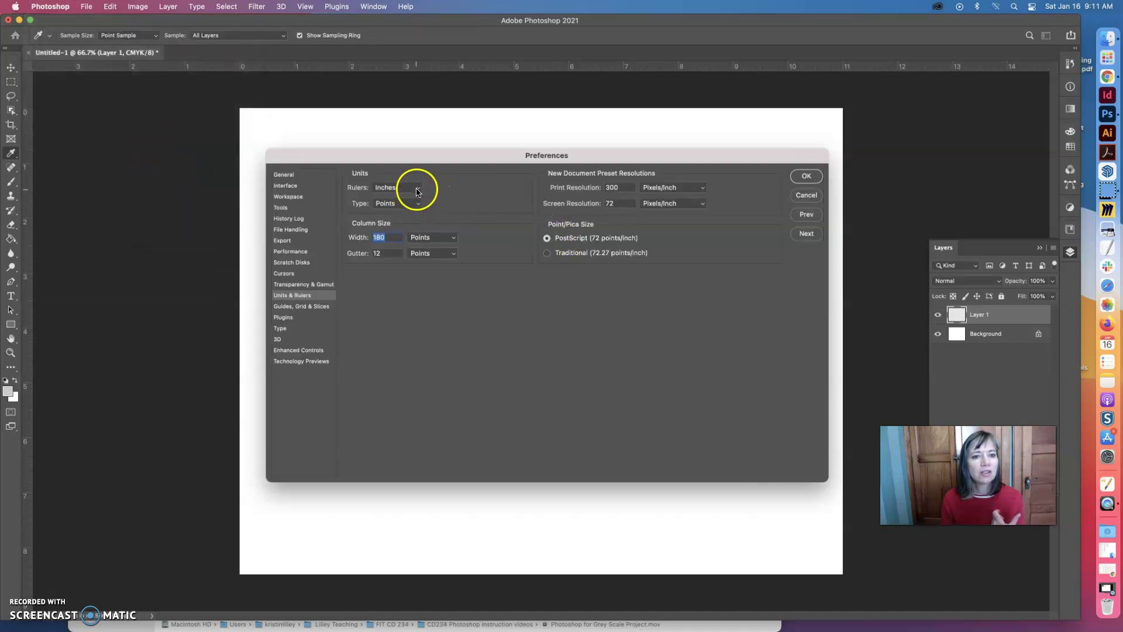
pyautogui.click(415, 190)
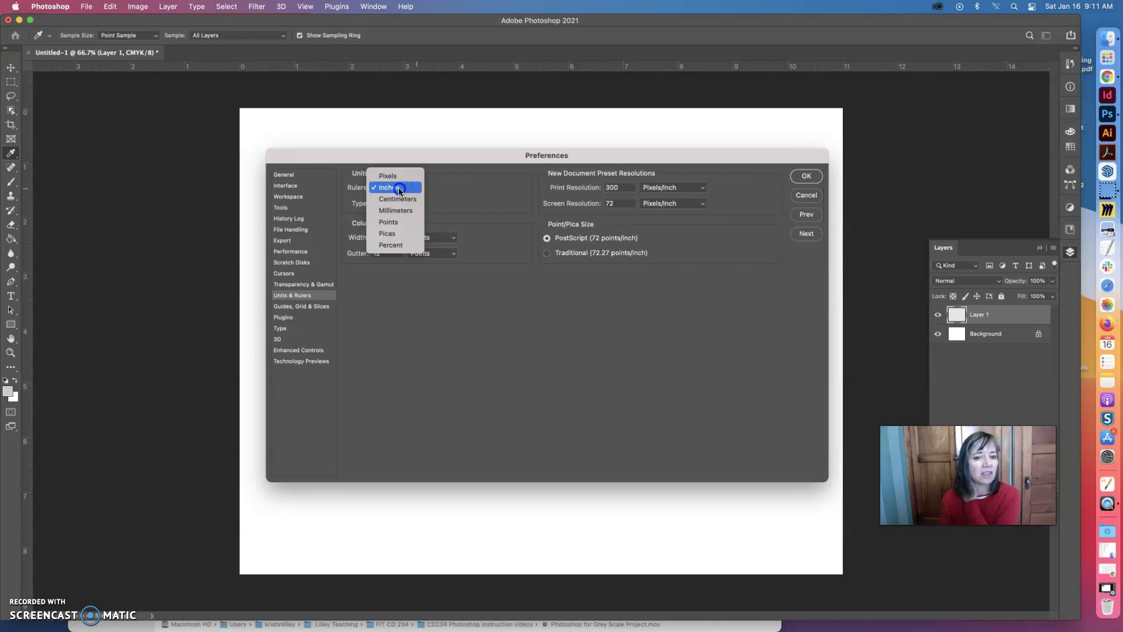
pyautogui.click(398, 188)
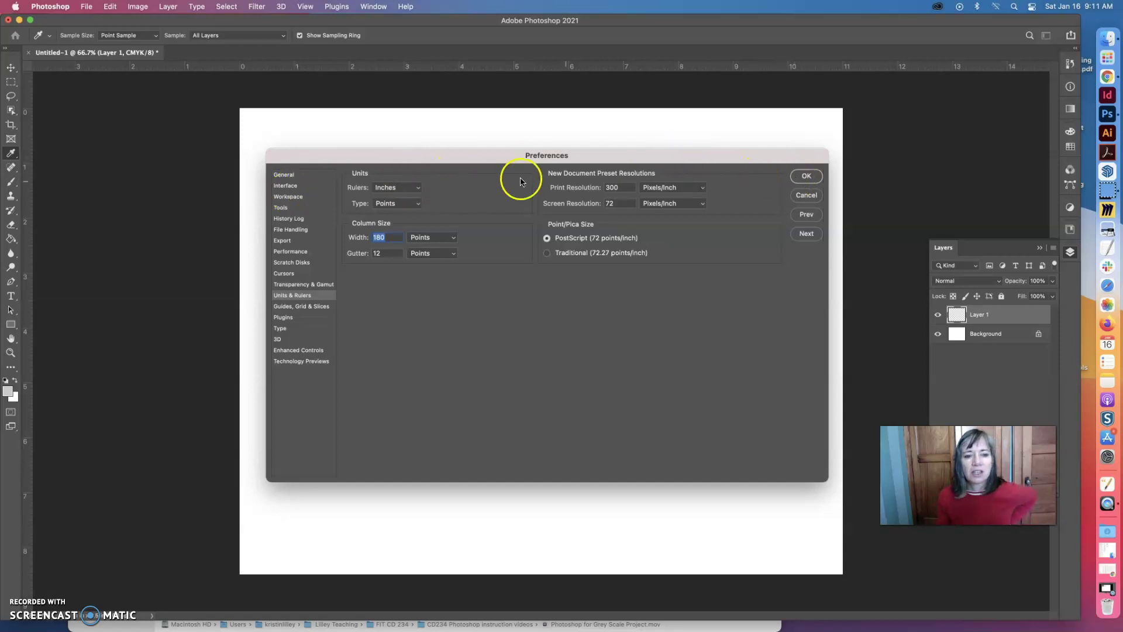
pyautogui.click(804, 176)
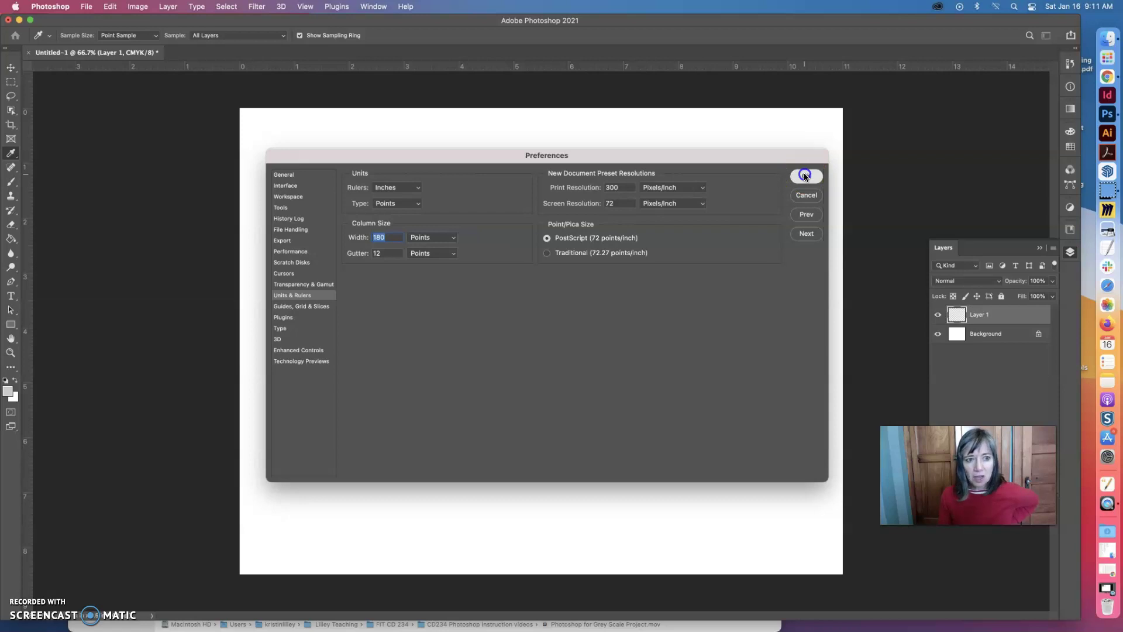
pyautogui.press('m')
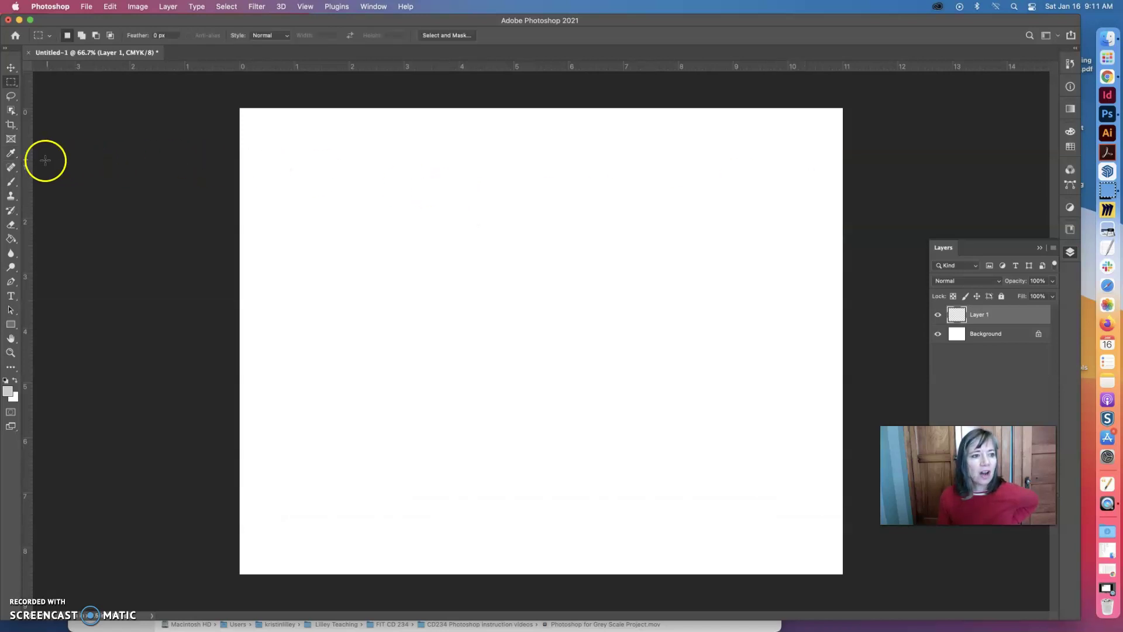
# Step: Place vertical guides at 1 and 2 inches and a horizontal guide at 1 inch, then marquee a square from their corner
pyautogui.moveTo(28, 159); pyautogui.dragTo(197, 150)
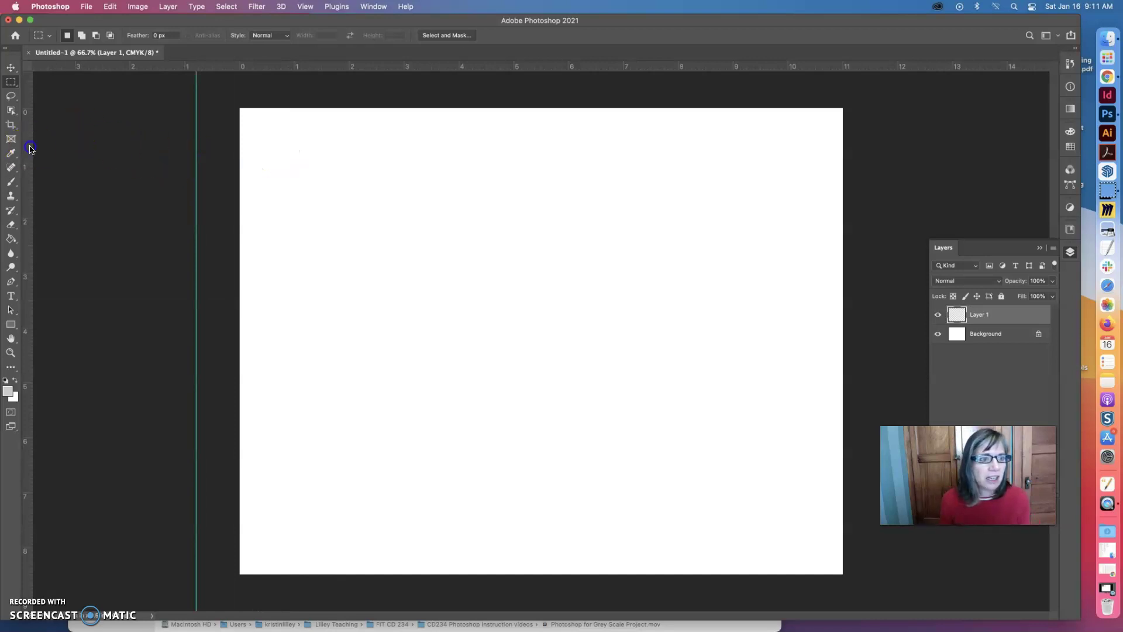
pyautogui.moveTo(28, 148); pyautogui.dragTo(295, 137)
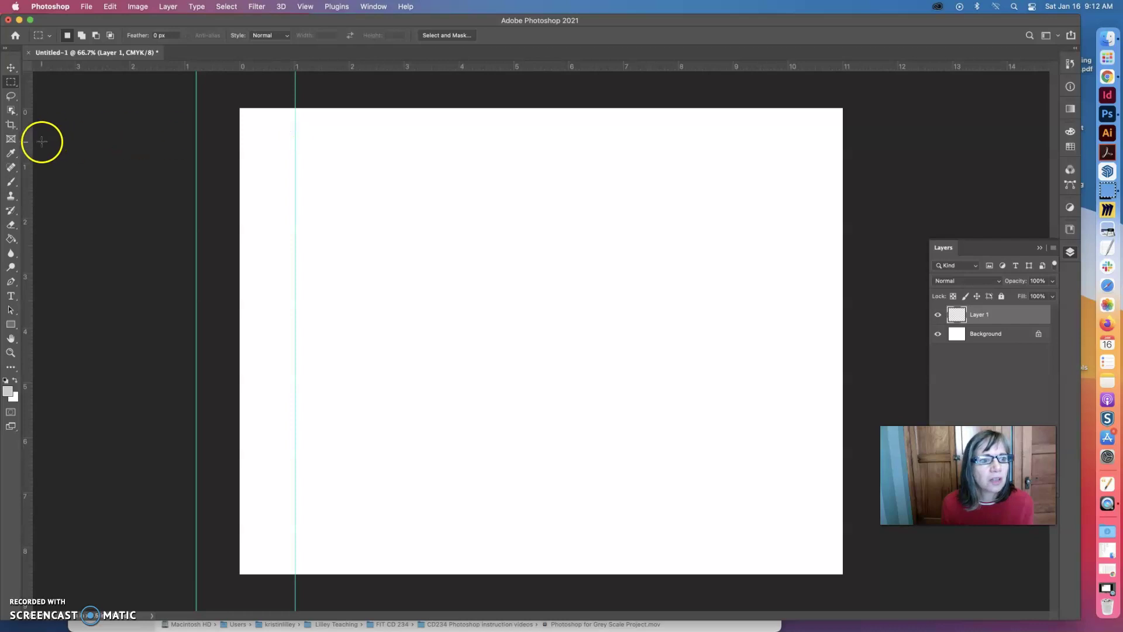
pyautogui.moveTo(28, 145); pyautogui.dragTo(349, 131)
pyautogui.moveTo(326, 65); pyautogui.dragTo(330, 163)
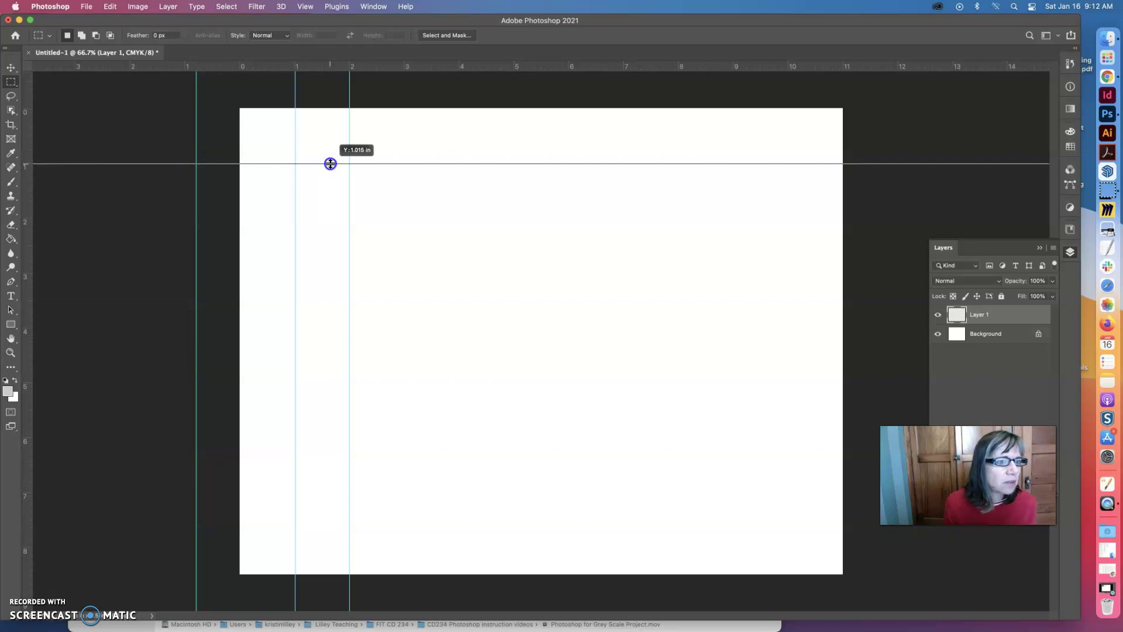
pyautogui.moveTo(331, 163); pyautogui.dragTo(328, 163)
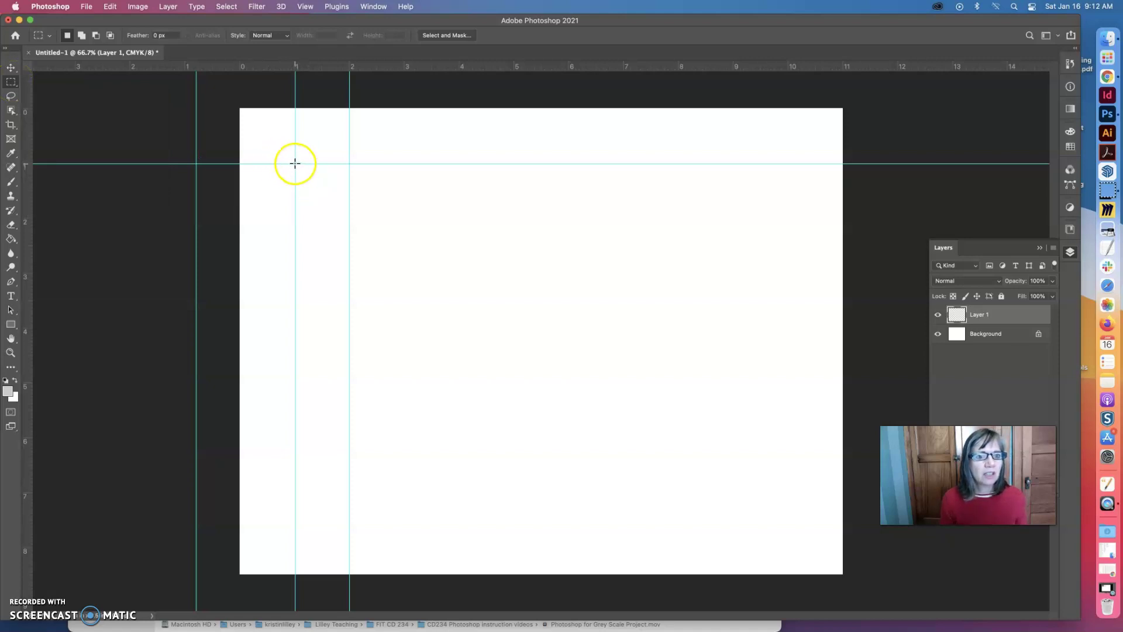
pyautogui.moveTo(295, 163); pyautogui.dragTo(374, 217)
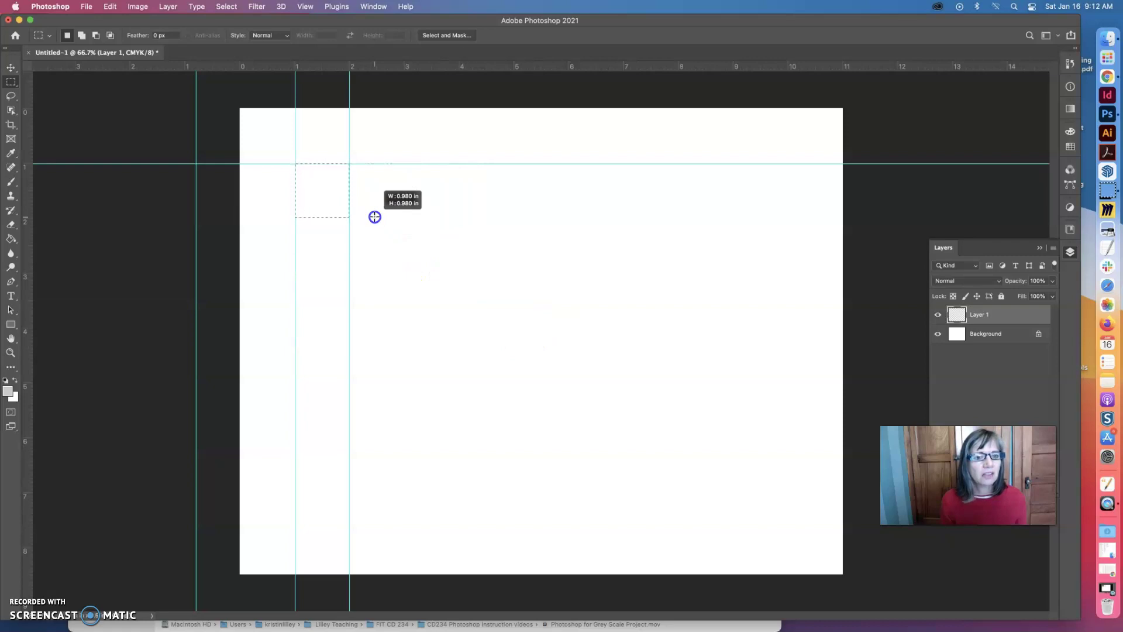
# Step: Size the square selection to about one inch and enter C, M, Y as 0 in the foreground Color Picker
pyautogui.moveTo(374, 217); pyautogui.dragTo(443, 216)
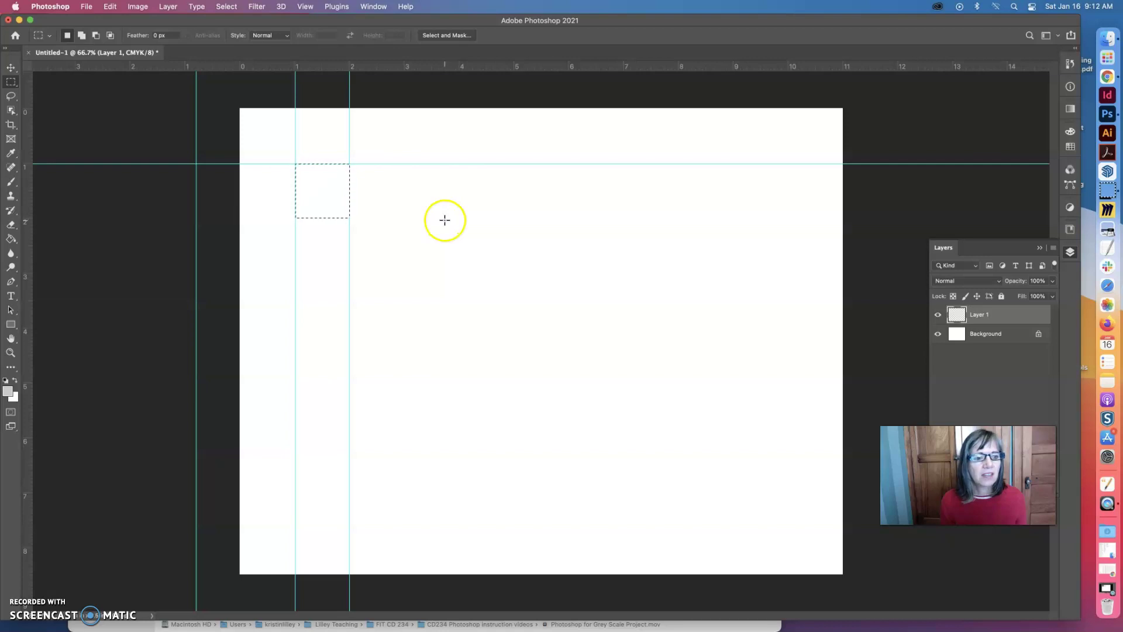
pyautogui.click(8, 391)
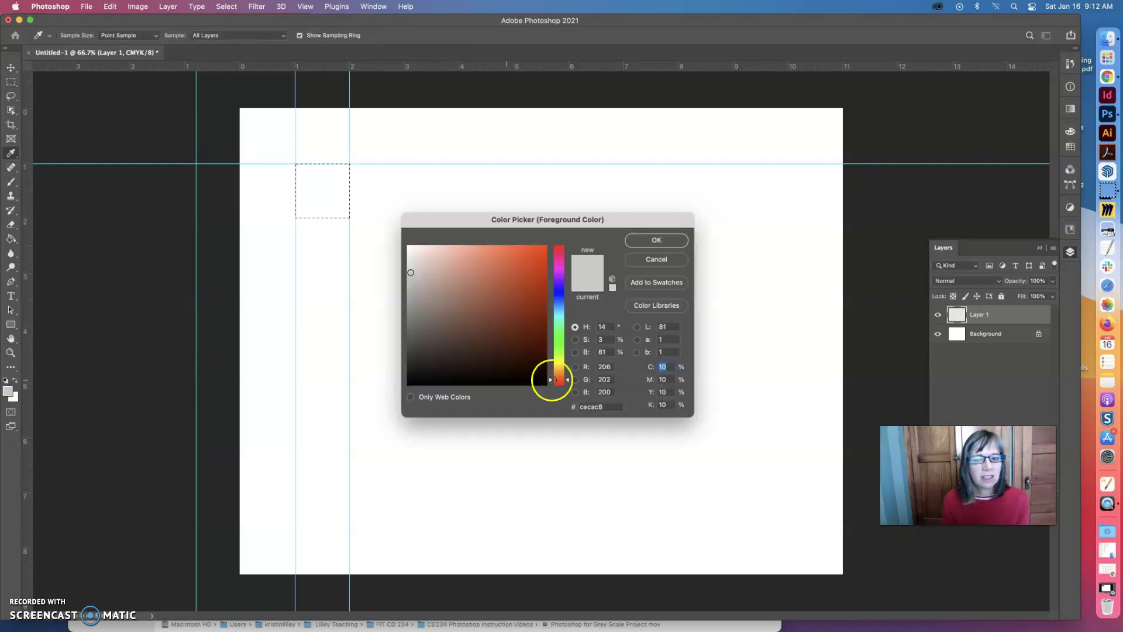
pyautogui.click(646, 368)
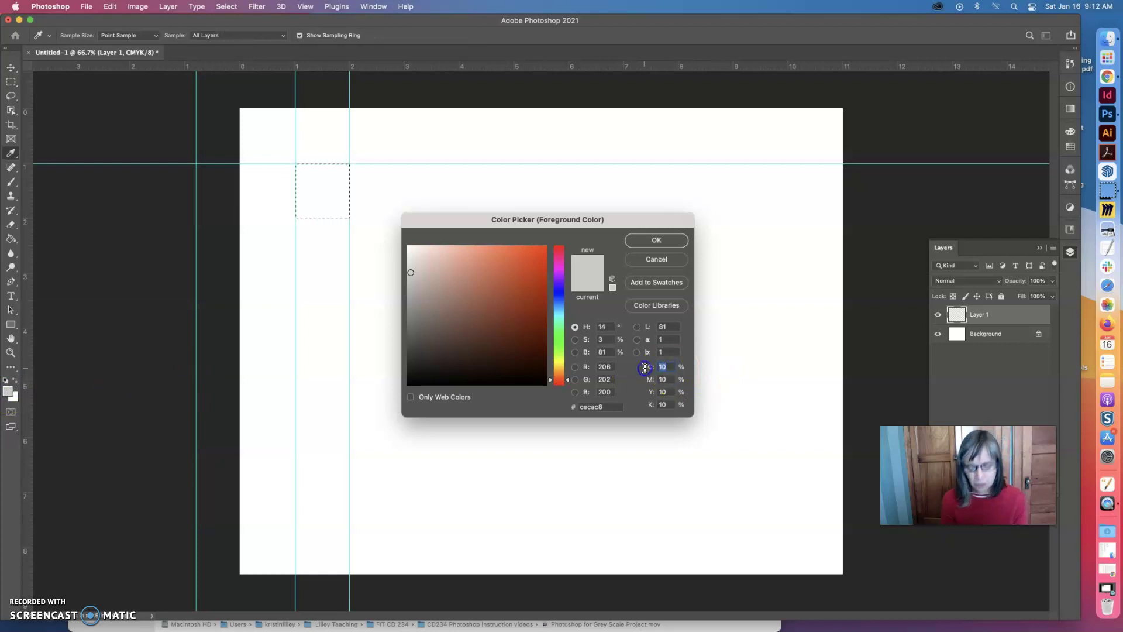
pyautogui.write('0')
pyautogui.click(654, 369)
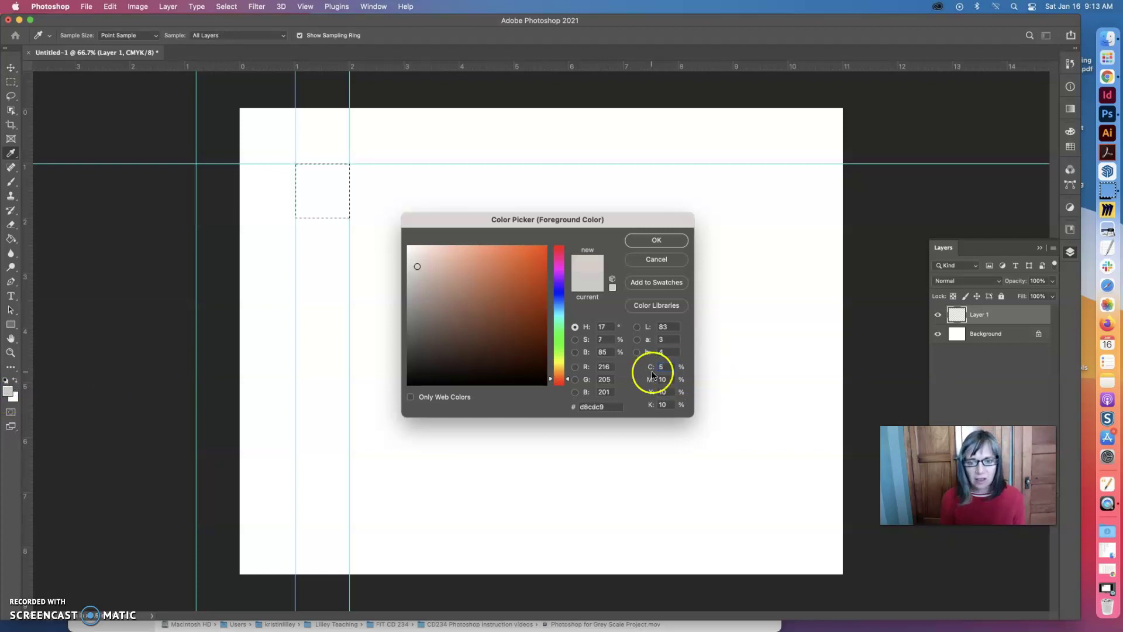
pyautogui.click(655, 366)
pyautogui.write('0')
pyautogui.click(662, 377)
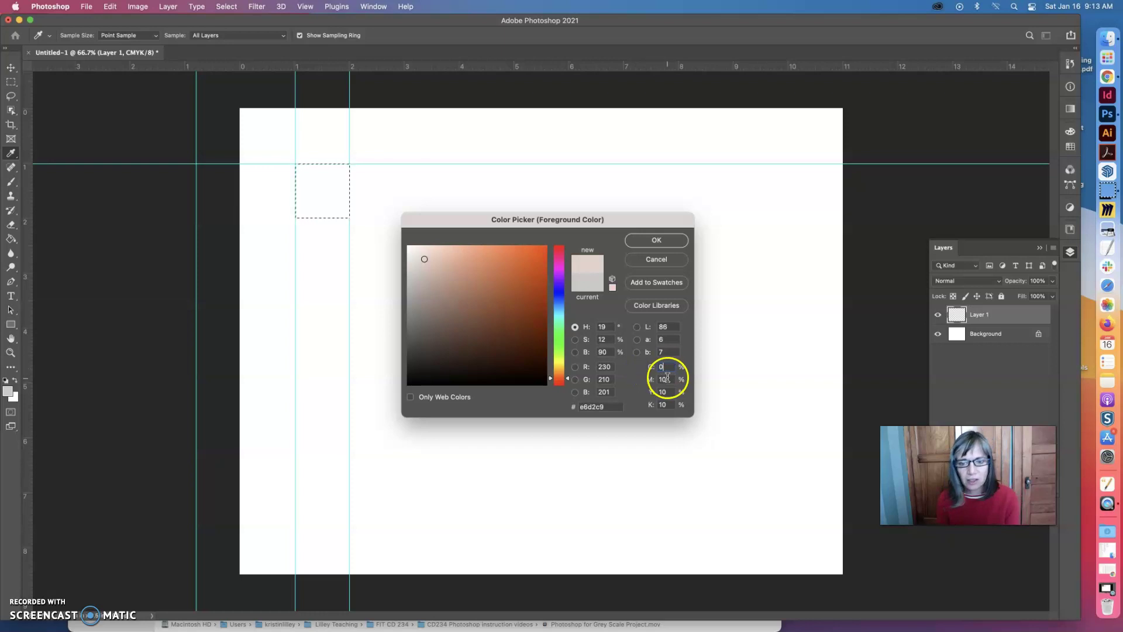
pyautogui.write('0')
pyautogui.click(660, 392)
# Step: Set the foreground colour to 0 C, 0 M, 0 Y, 5 K and confirm the picker
pyautogui.write('0')
pyautogui.click(670, 404)
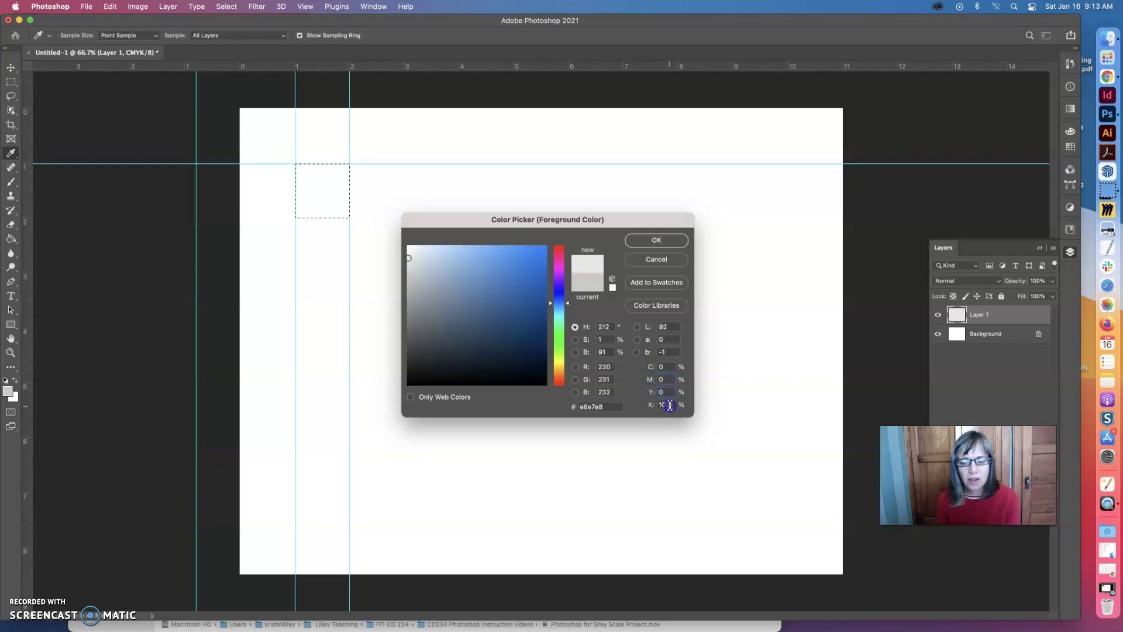
pyautogui.write('5')
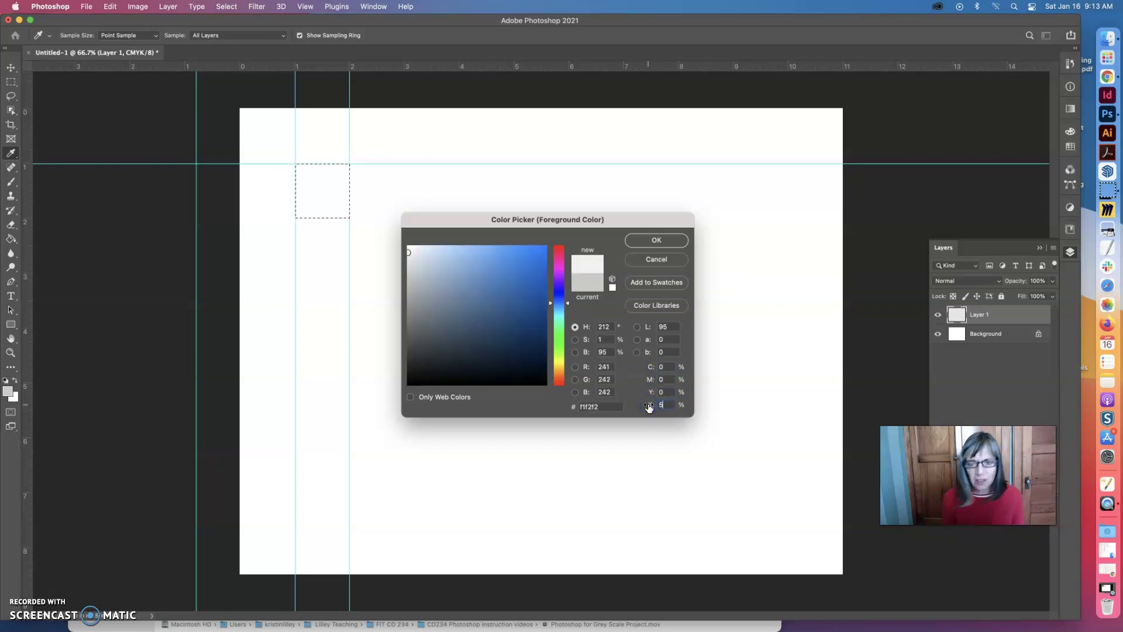
pyautogui.click(11, 240)
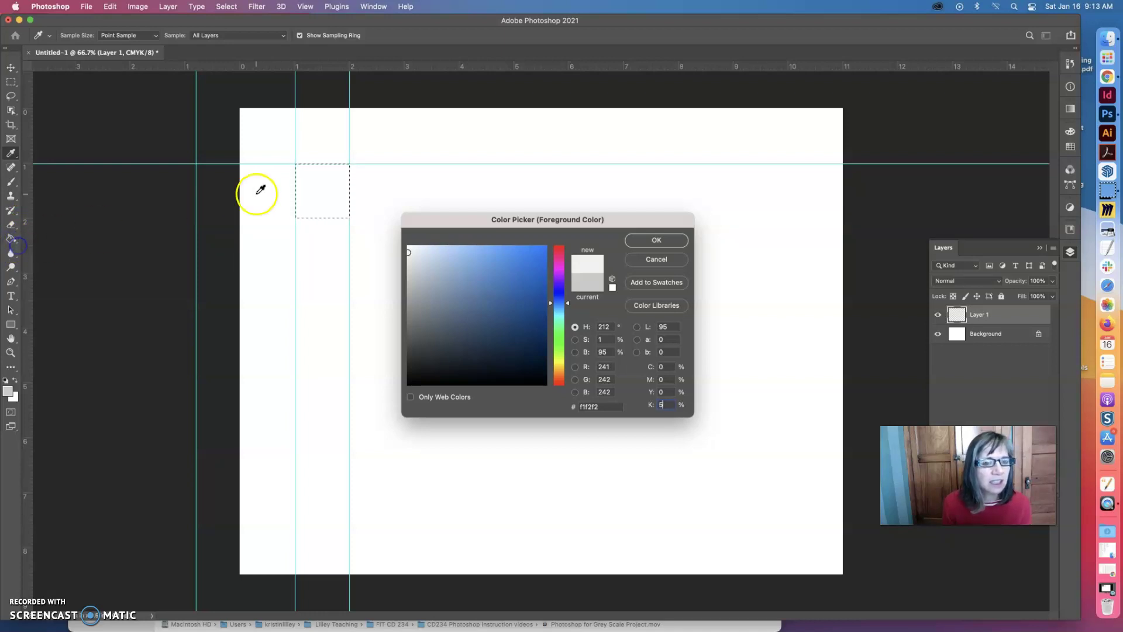
pyautogui.click(657, 240)
pyautogui.press('m')
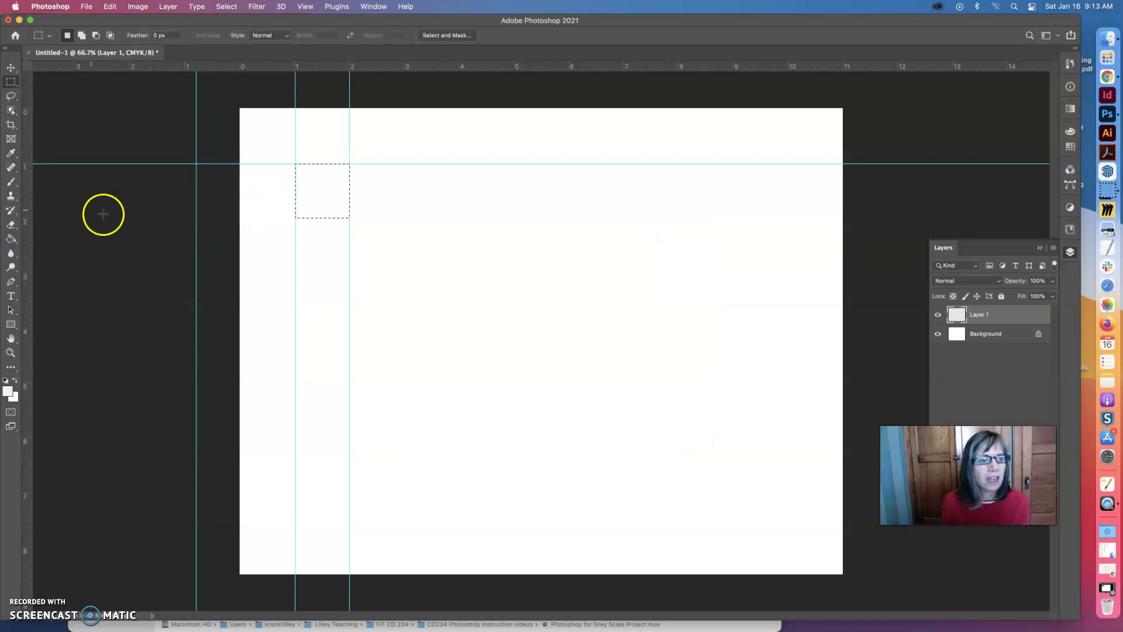
# Step: Pick the Paint Bucket Tool and fill the square selection with the 5% grey
pyautogui.click(17, 245)
pyautogui.rightClick(17, 245)
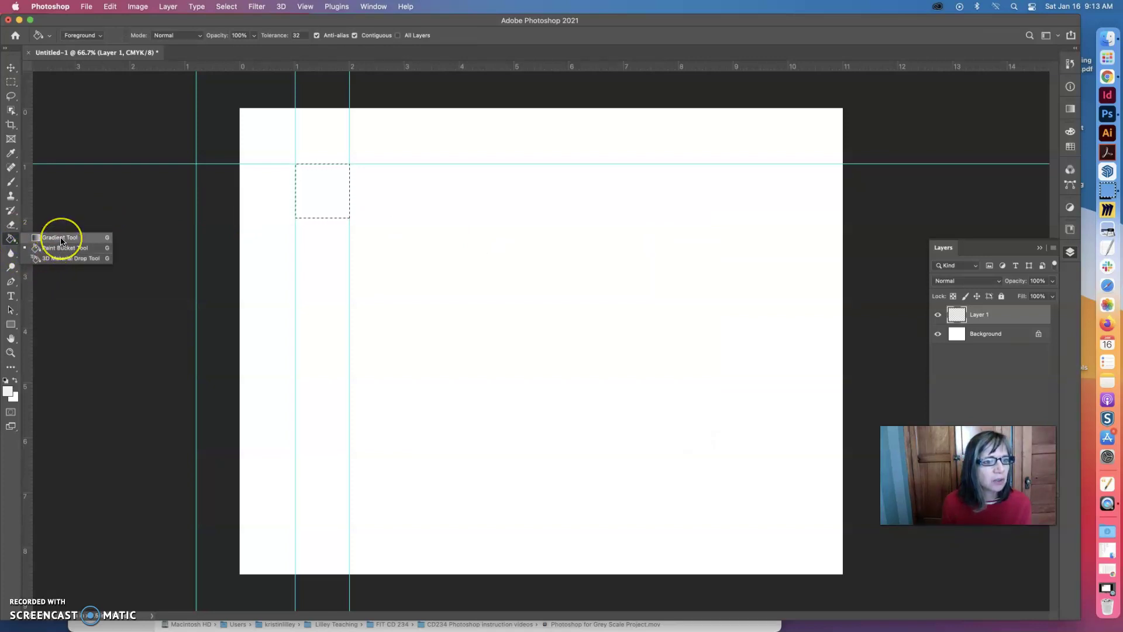
pyautogui.moveTo(61, 239); pyautogui.dragTo(66, 253)
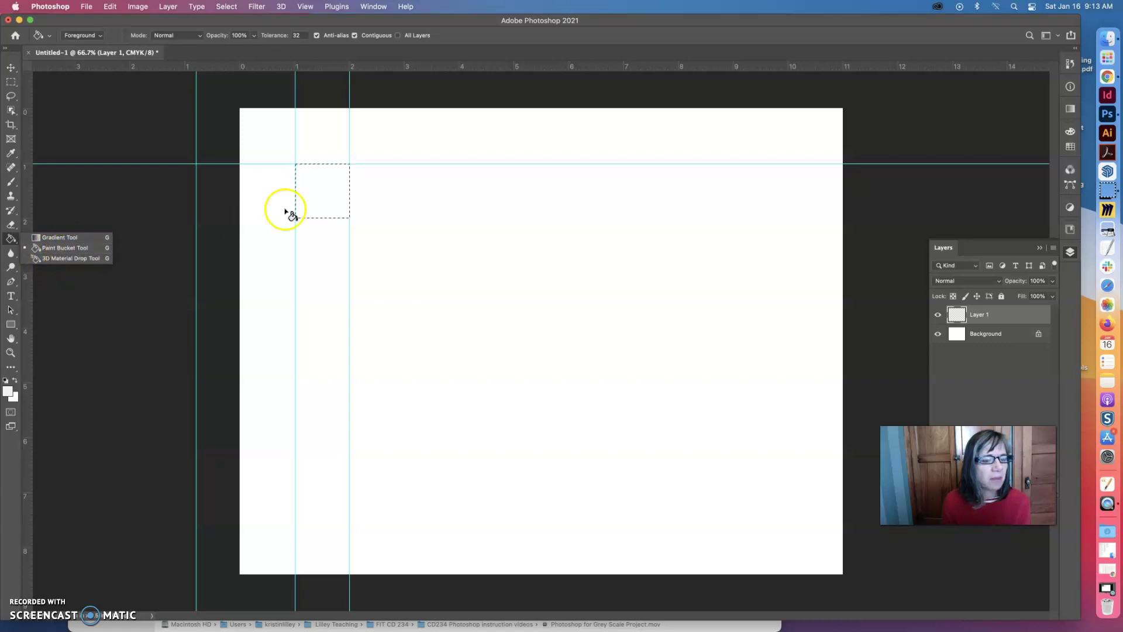
pyautogui.click(321, 194)
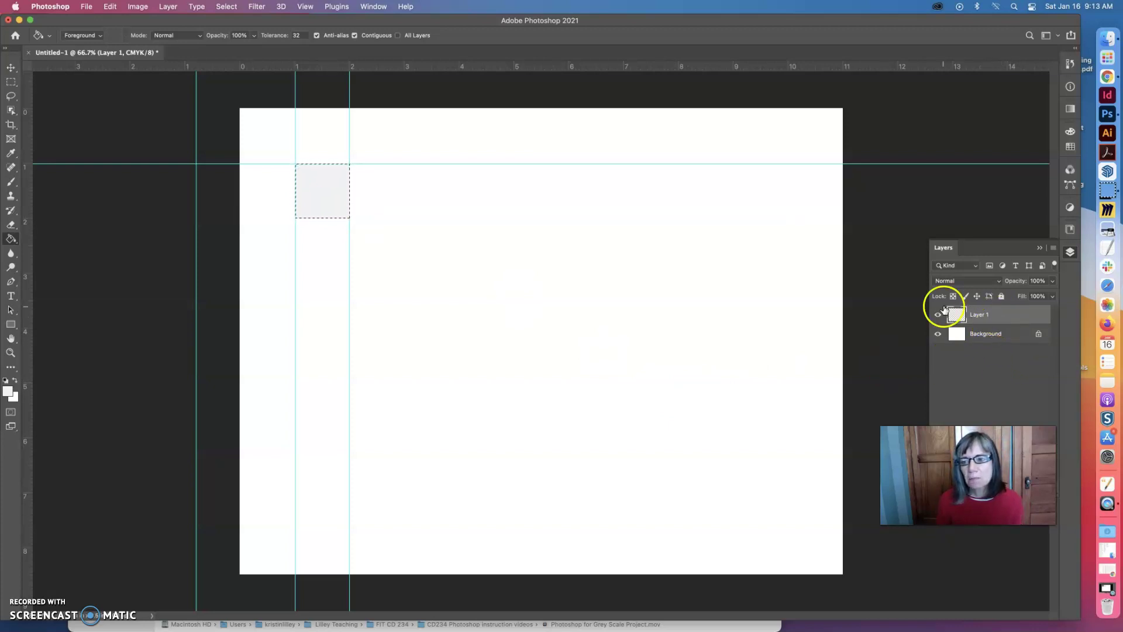
pyautogui.click(1053, 249)
# Step: Duplicate Layer 1 twice into Layer 1 copy and Layer 1 copy 2, then select copy 2
pyautogui.click(1052, 250)
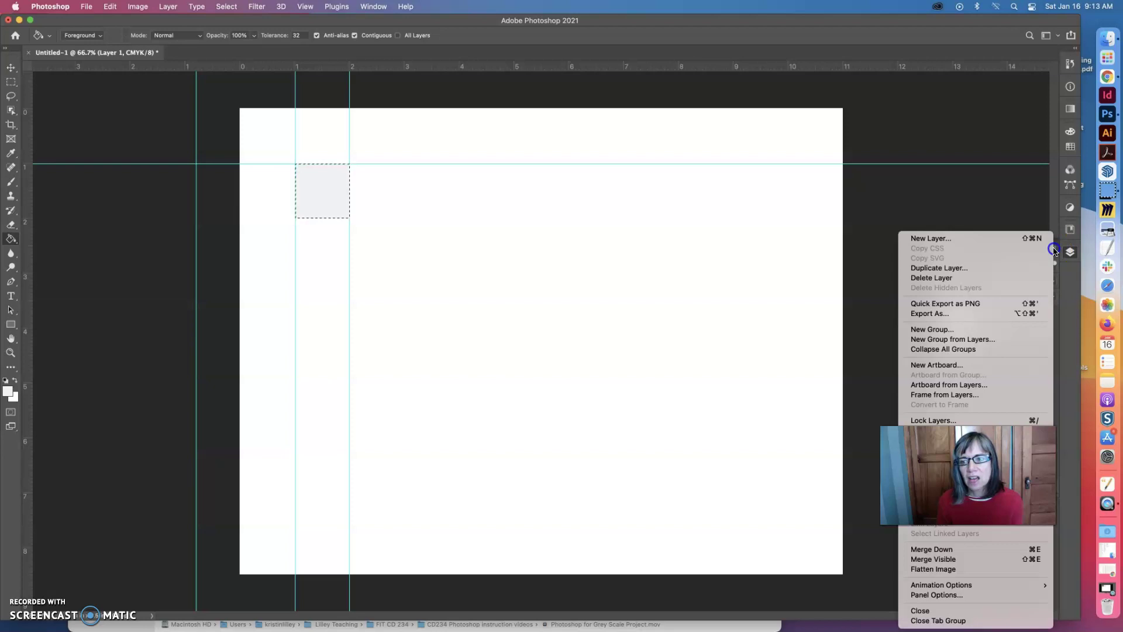
pyautogui.click(970, 268)
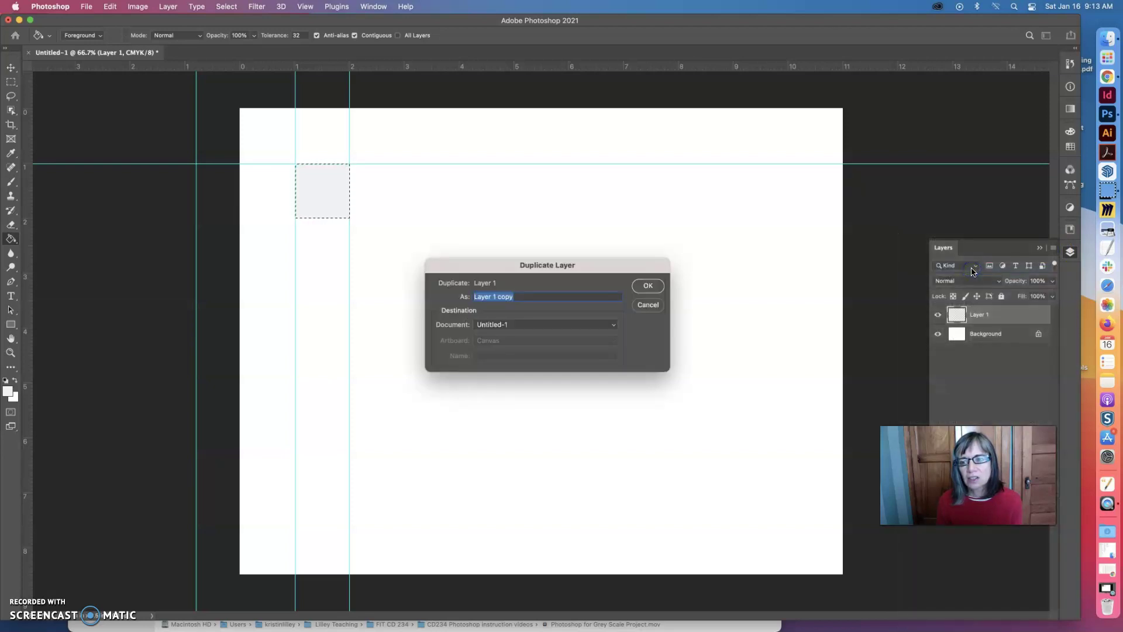
pyautogui.click(650, 287)
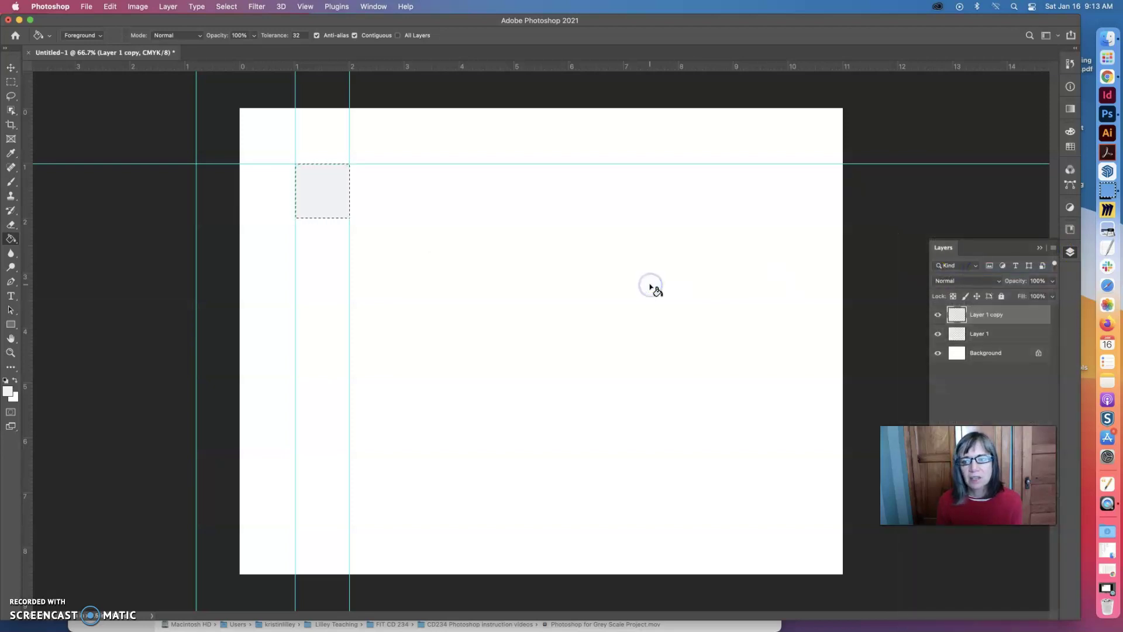
pyautogui.click(986, 337)
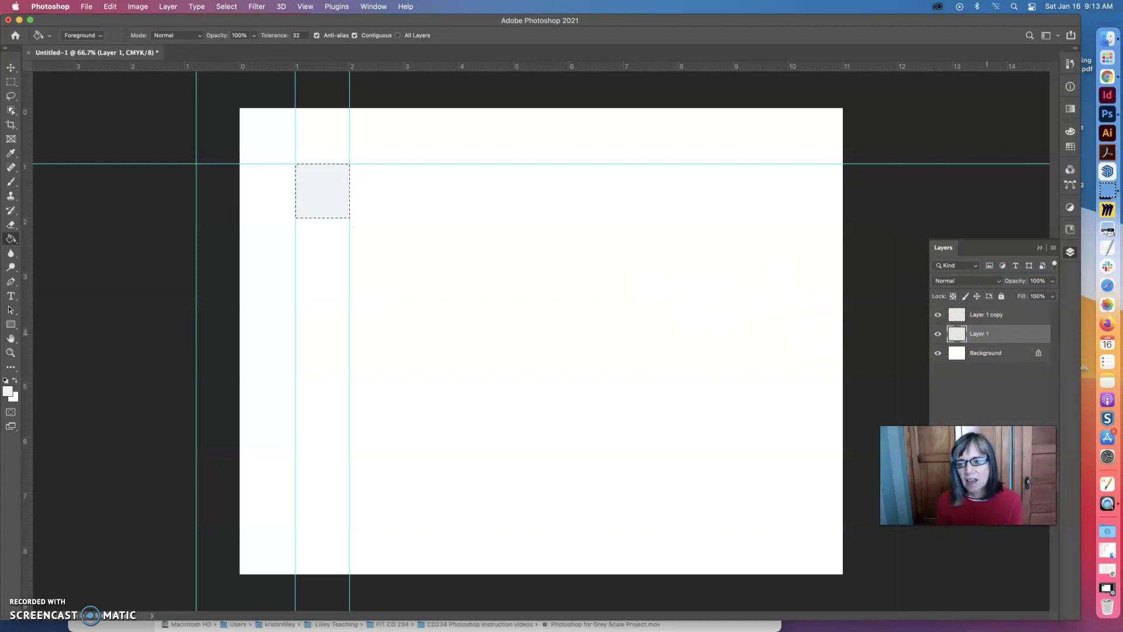
pyautogui.press('super+j')
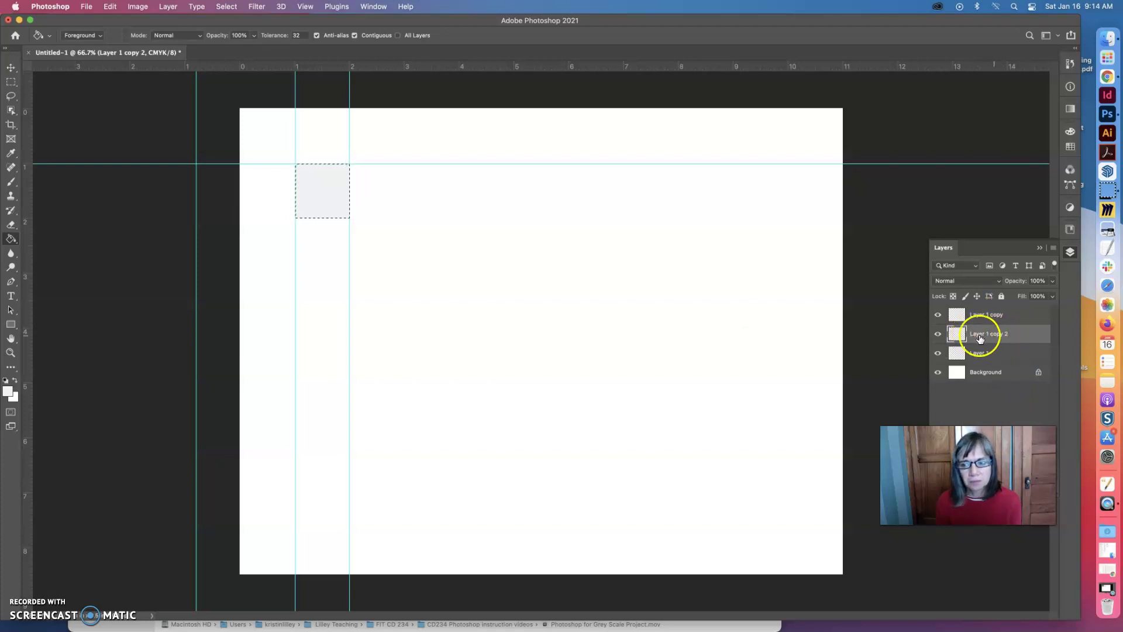
pyautogui.click(10, 69)
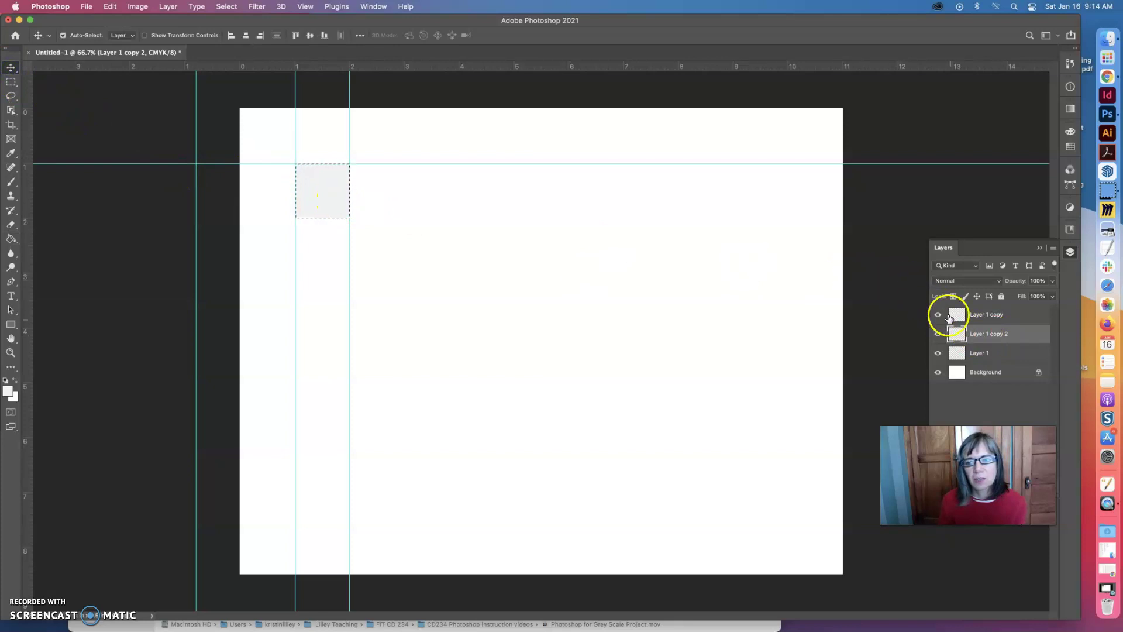
pyautogui.click(960, 358)
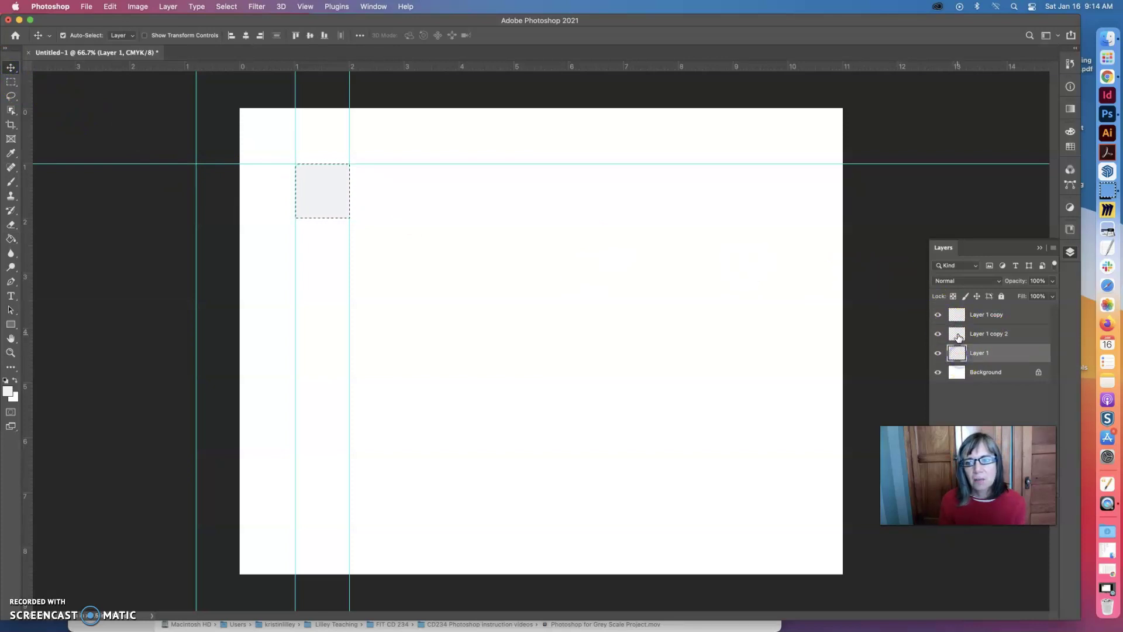
pyautogui.click(958, 335)
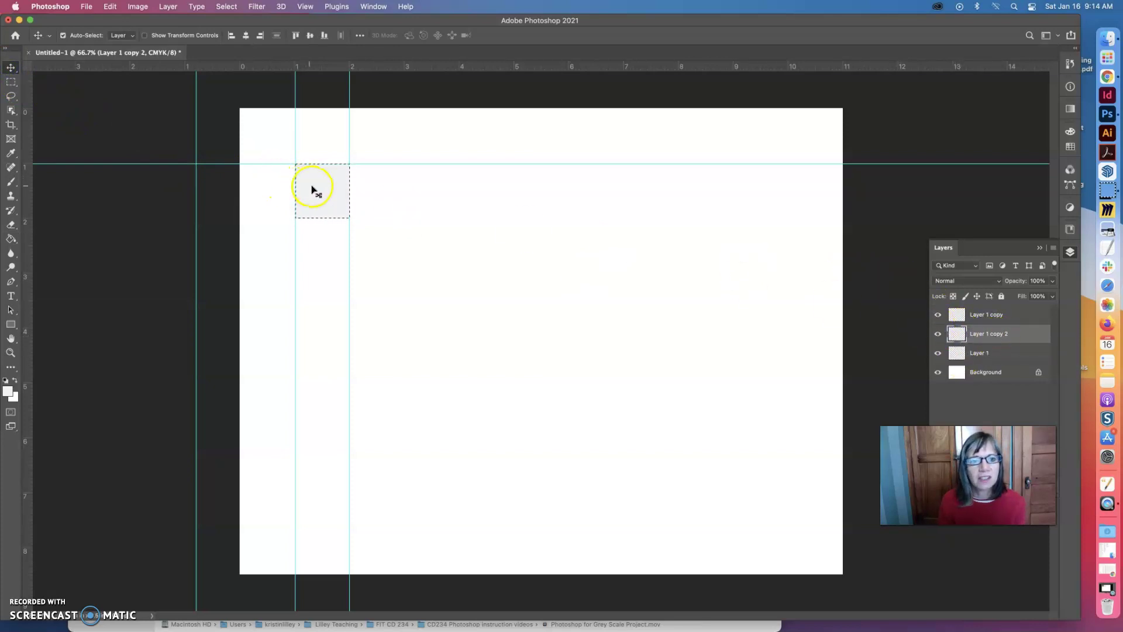
# Step: Move Layer 1 copy 2's square one inch right and fill it with 10% K grey
pyautogui.moveTo(313, 187); pyautogui.dragTo(368, 190)
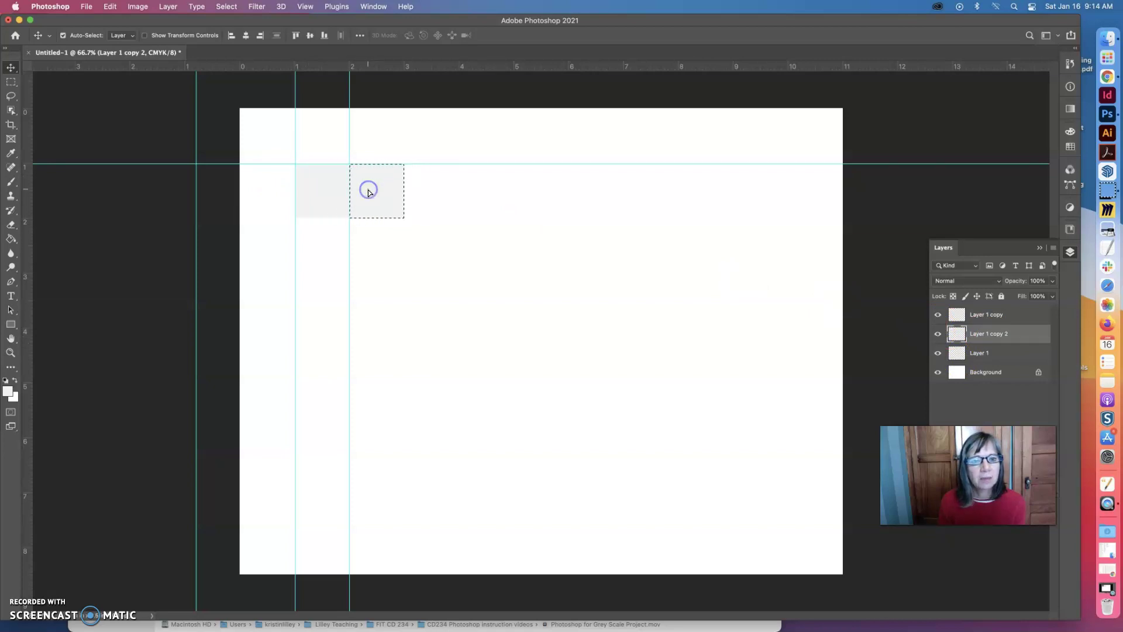
pyautogui.click(10, 392)
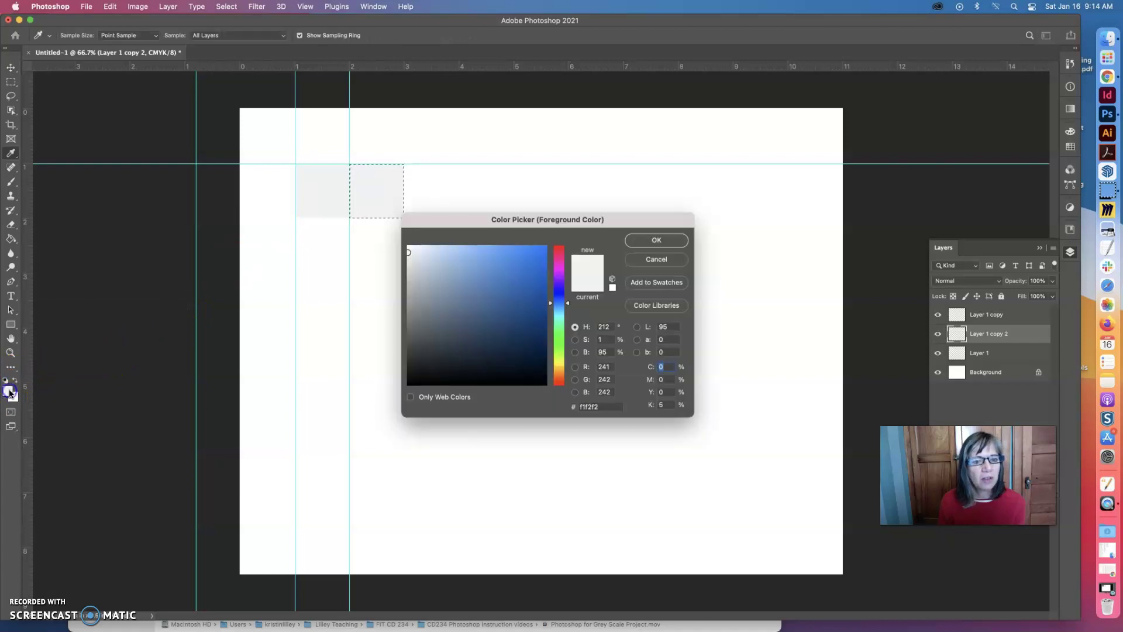
pyautogui.doubleClick(669, 404)
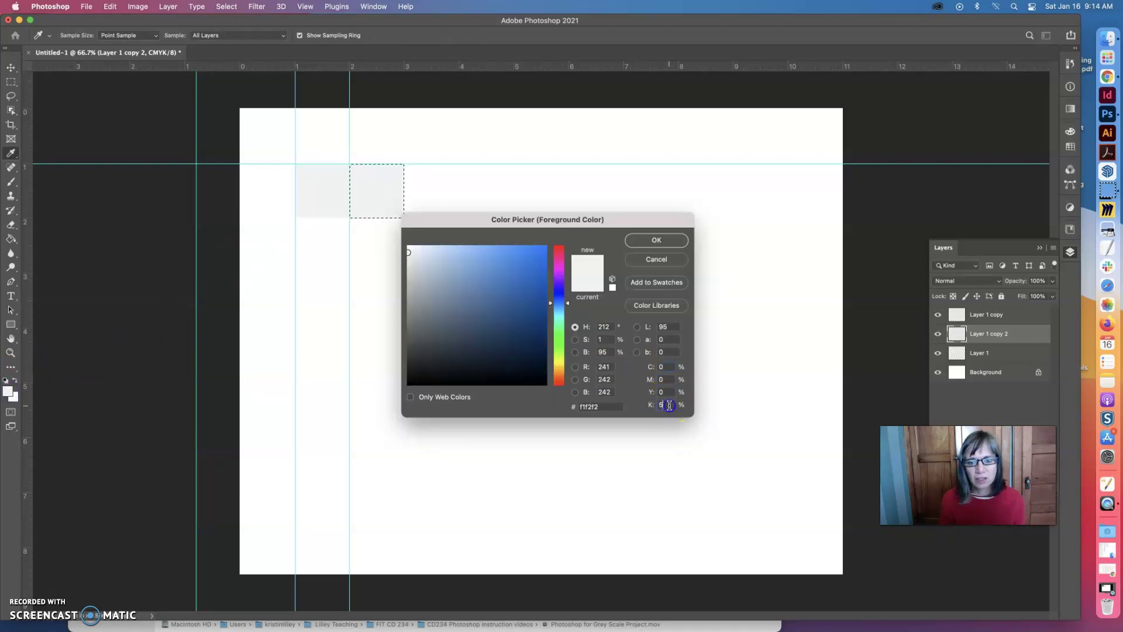
pyautogui.write('10')
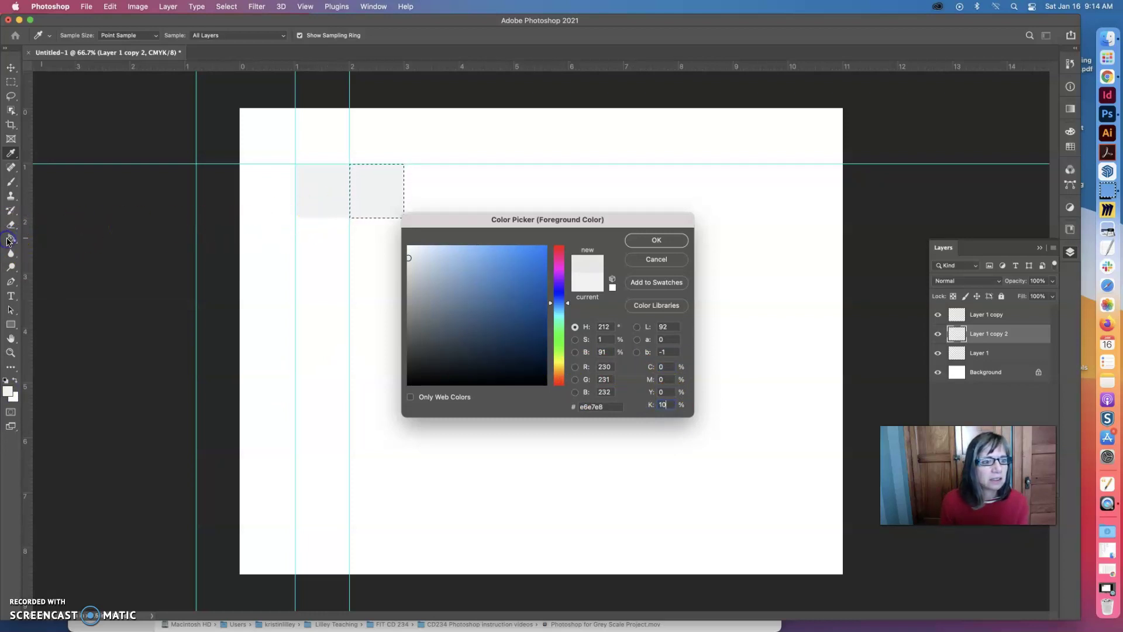
pyautogui.click(657, 239)
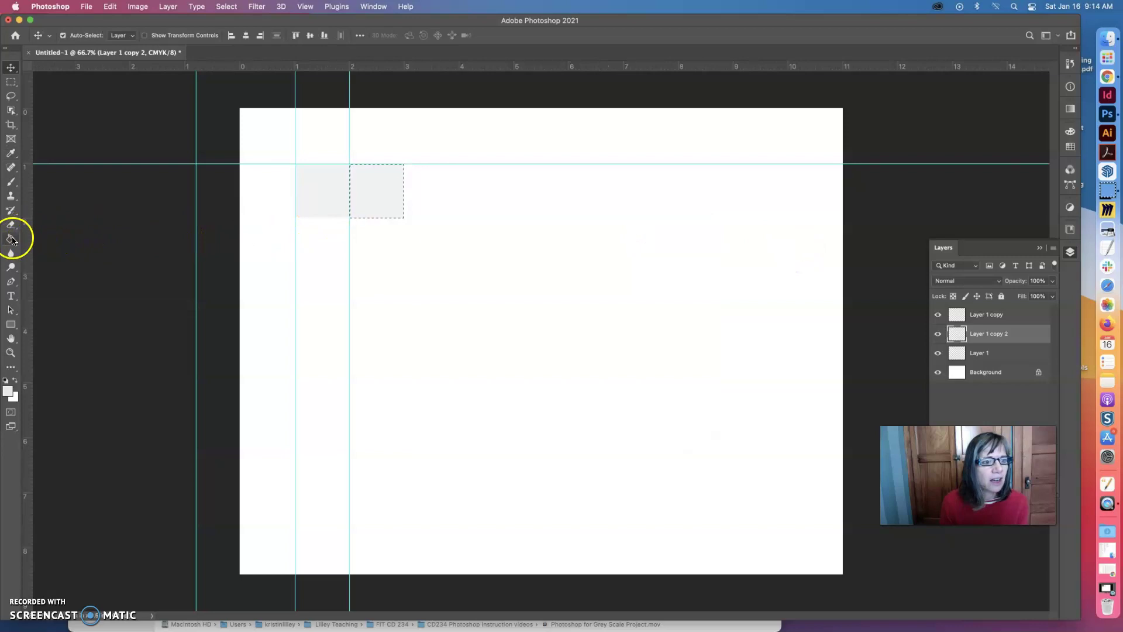
pyautogui.click(11, 238)
pyautogui.click(390, 196)
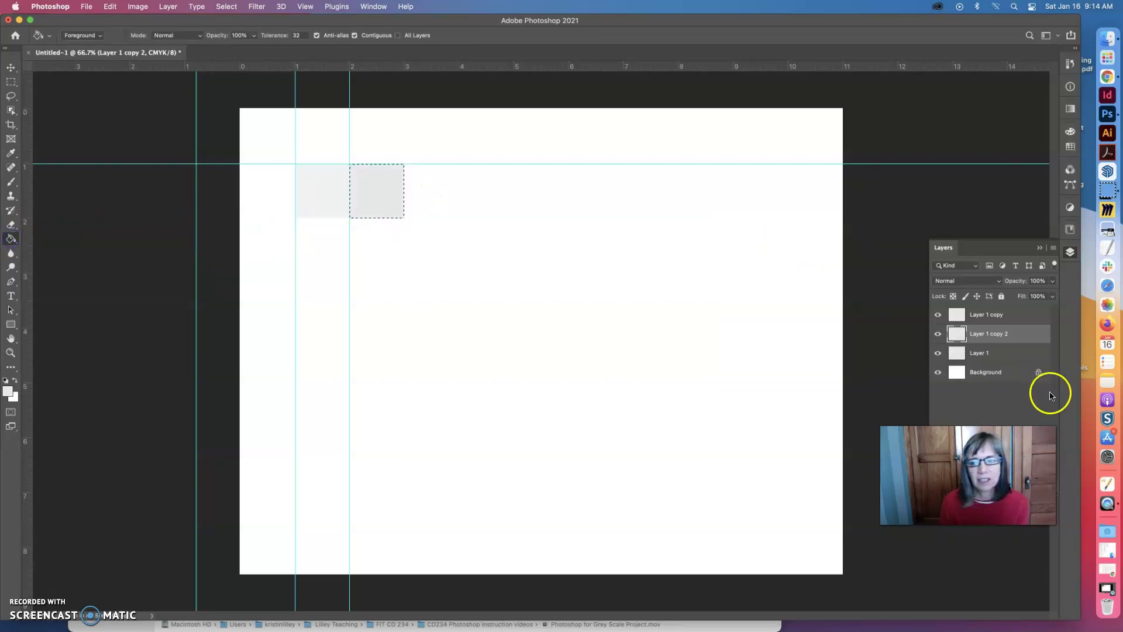
# Step: Move the Layer 1 copy square about two inches right to the third position, then deselect
pyautogui.click(996, 314)
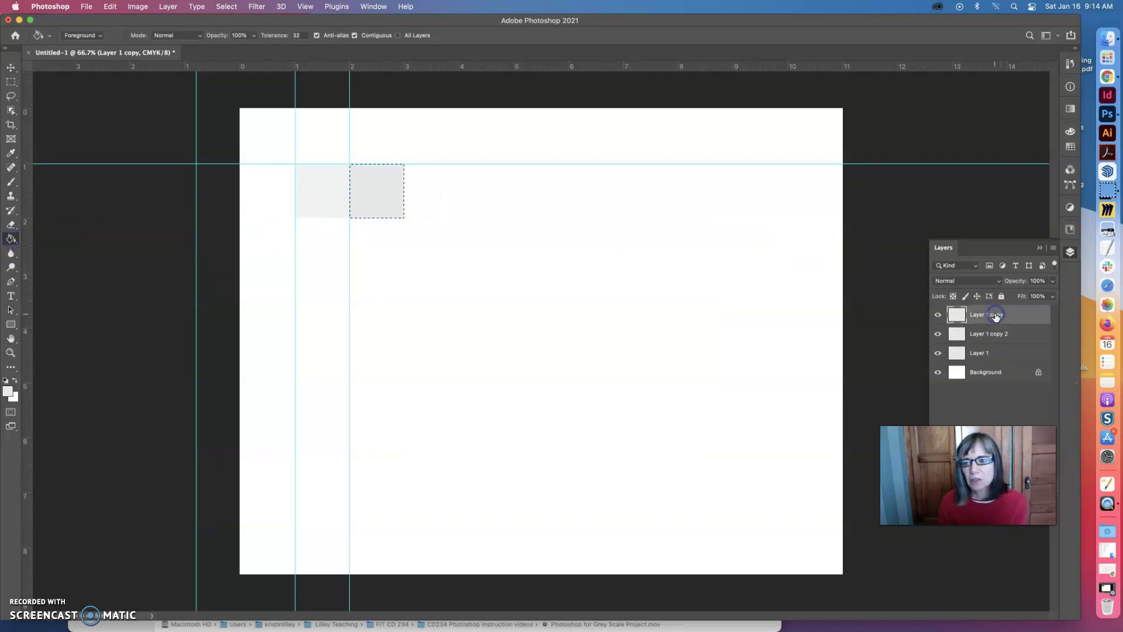
pyautogui.click(385, 205)
pyautogui.click(12, 67)
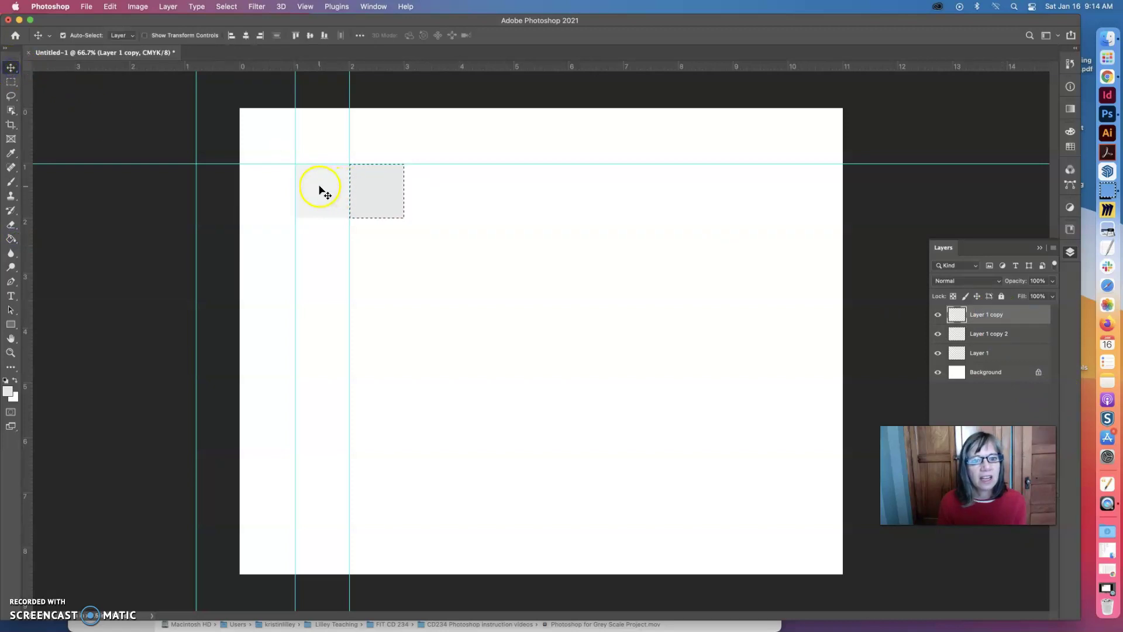
pyautogui.moveTo(321, 188); pyautogui.dragTo(427, 188)
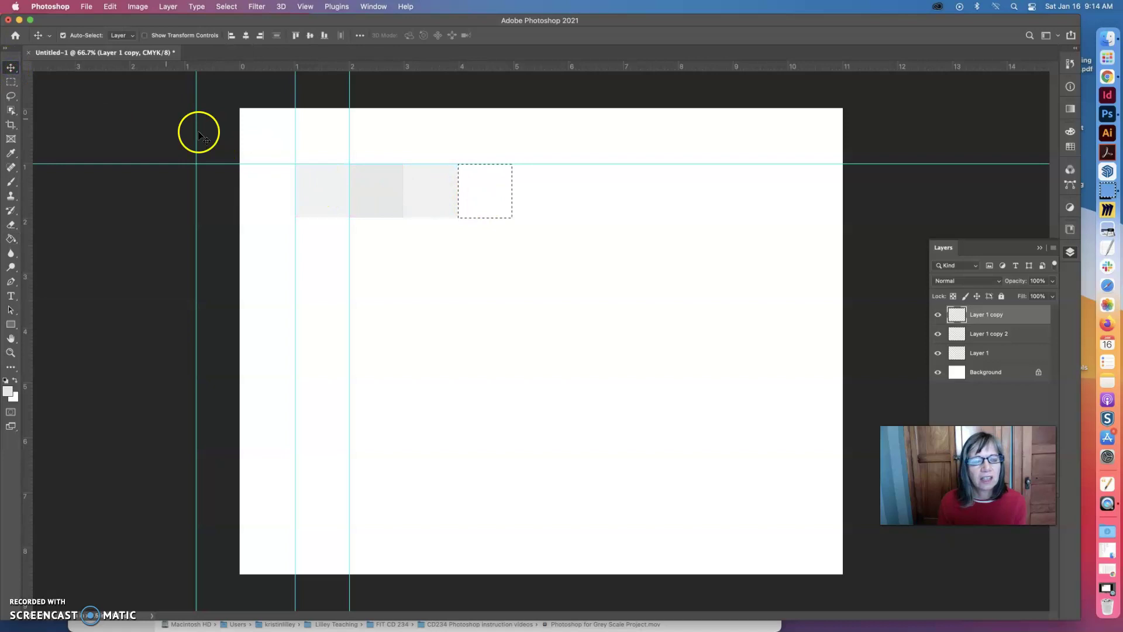
pyautogui.click(9, 86)
pyautogui.click(378, 236)
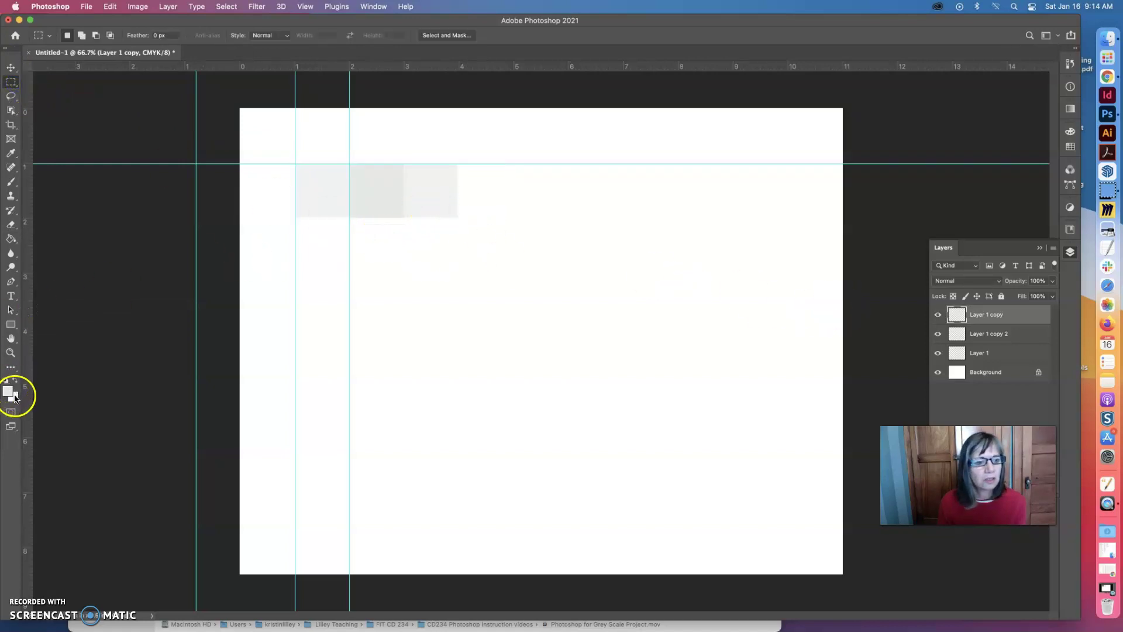
# Step: Set the foreground to 15% black and paint-bucket fill the third square with it
pyautogui.click(11, 239)
pyautogui.click(431, 193)
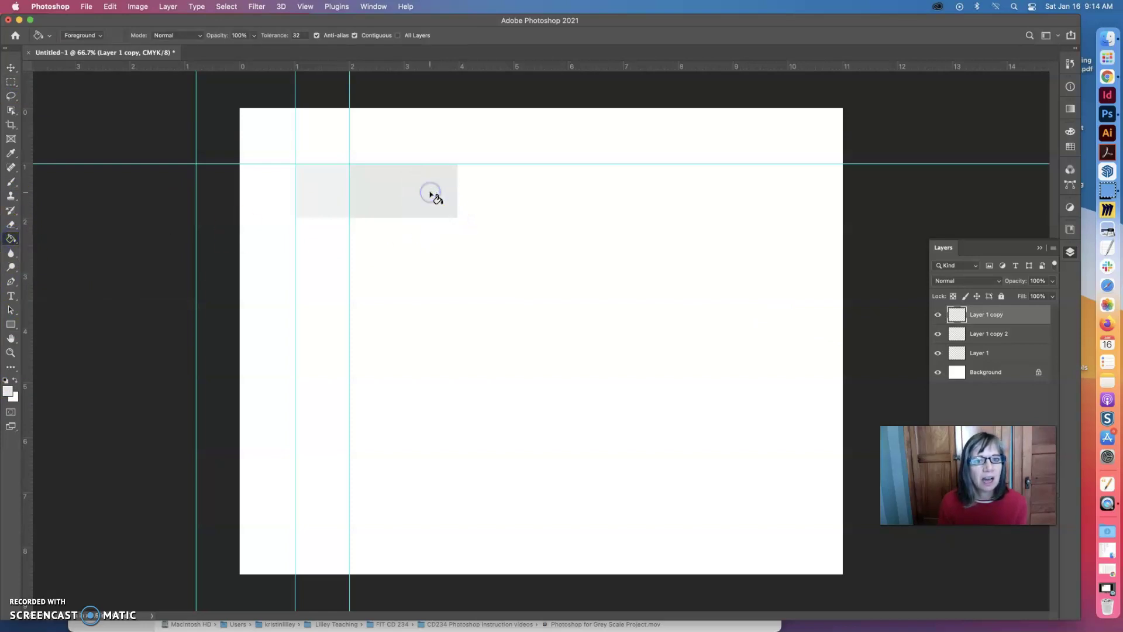
pyautogui.press('super+z')
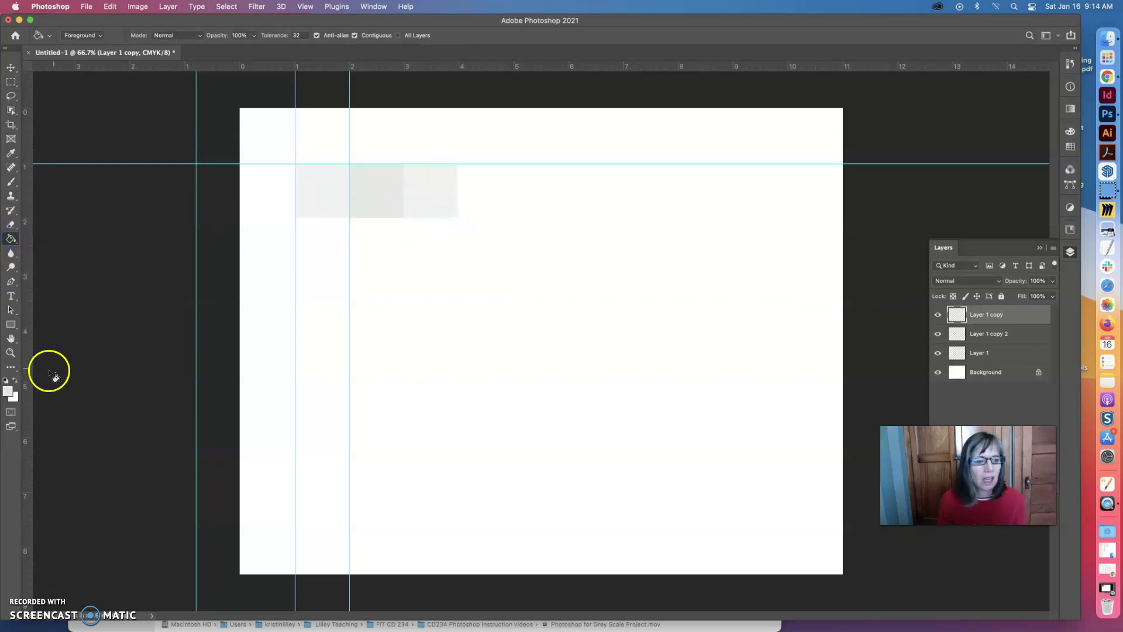
pyautogui.click(9, 391)
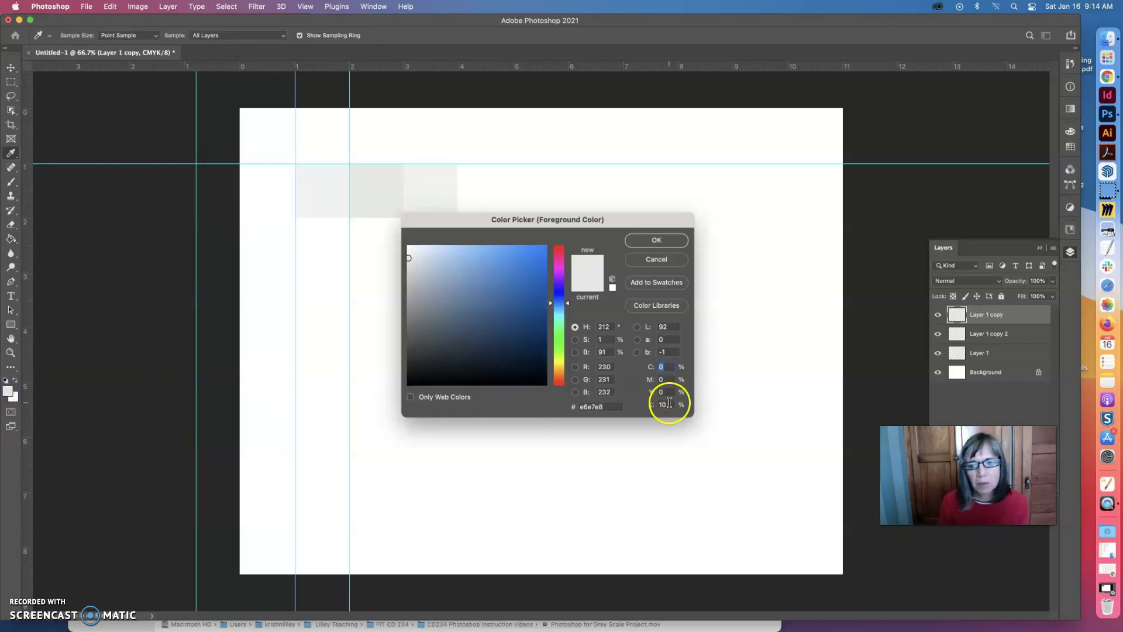
pyautogui.click(643, 405)
pyautogui.write('15')
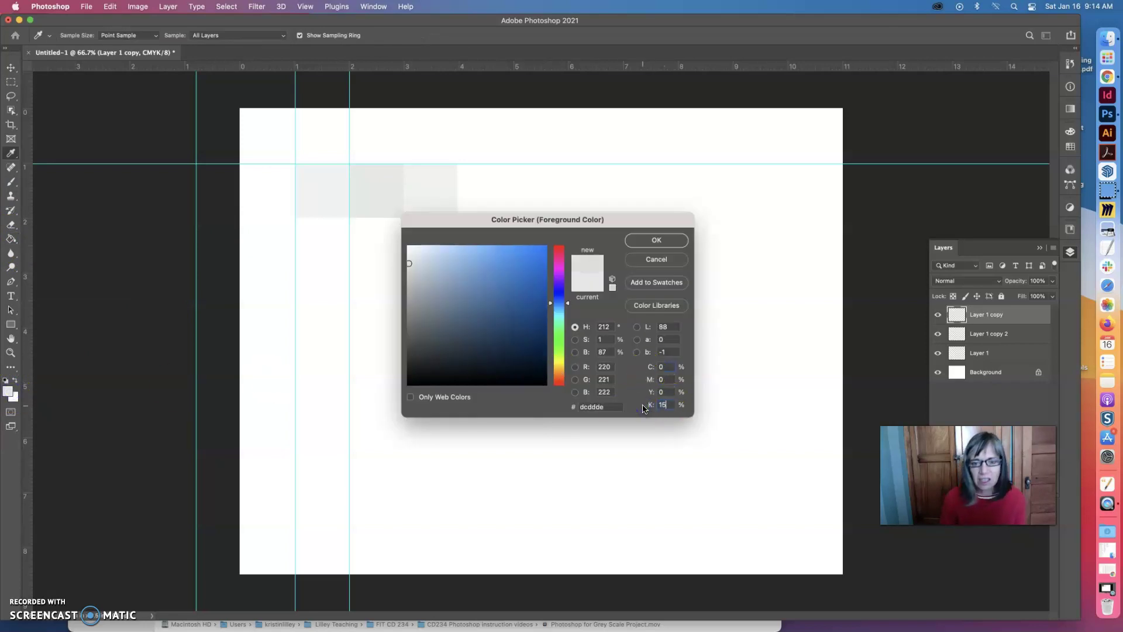
pyautogui.click(655, 245)
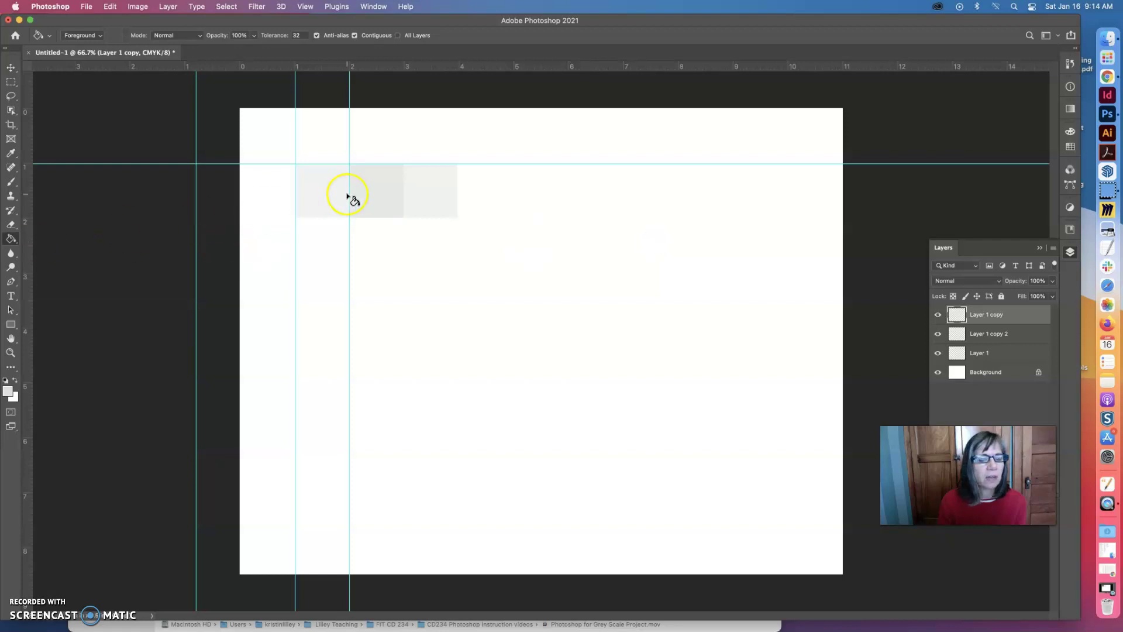
pyautogui.click(440, 188)
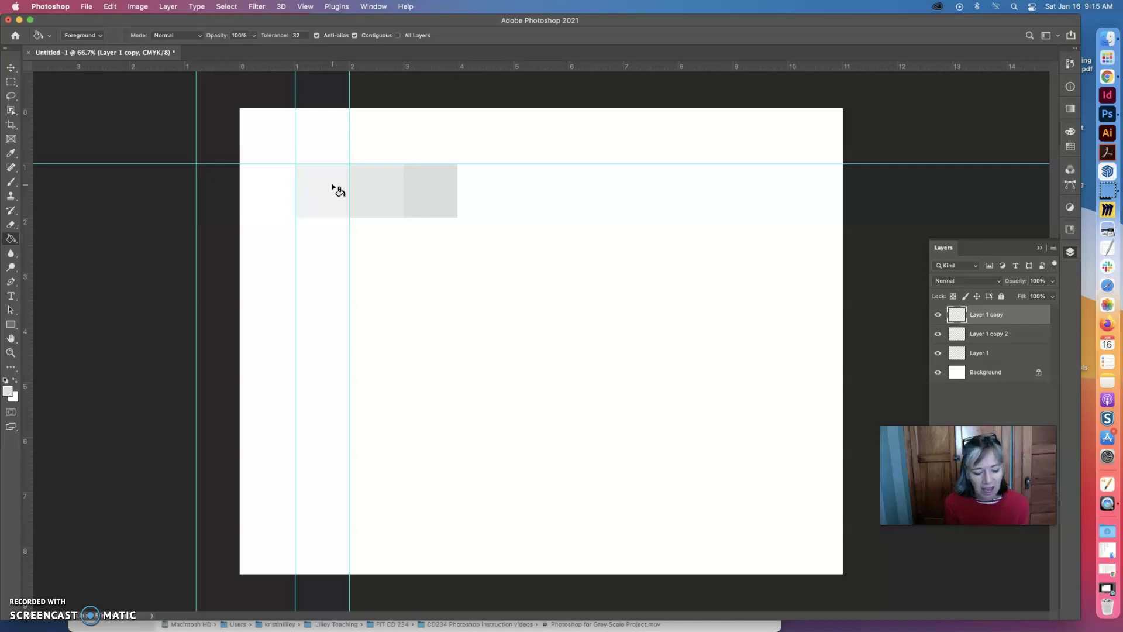
pyautogui.moveTo(360, 275); pyautogui.dragTo(365, 341)
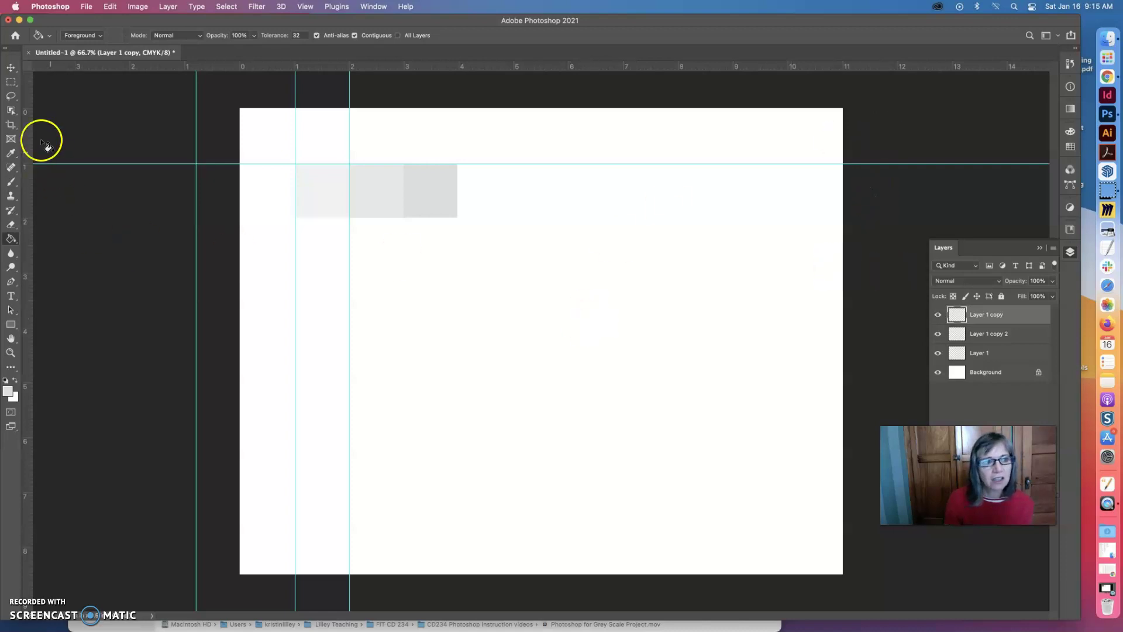
# Step: Draw a one-inch square marquee selection directly below the first grey square
pyautogui.click(11, 82)
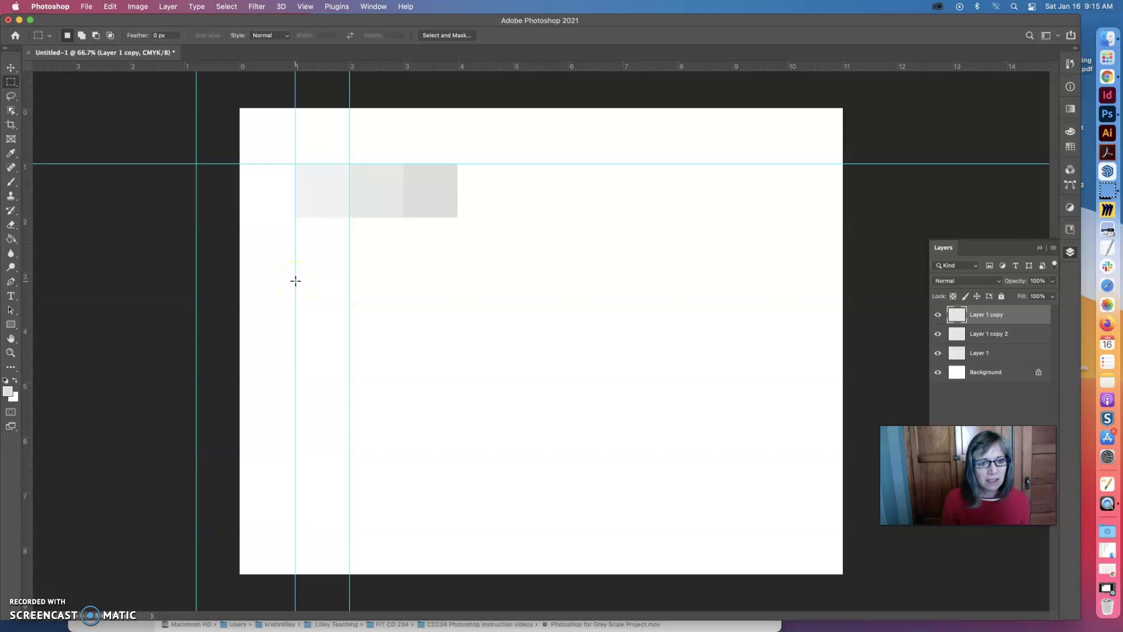
pyautogui.moveTo(295, 280); pyautogui.dragTo(350, 337)
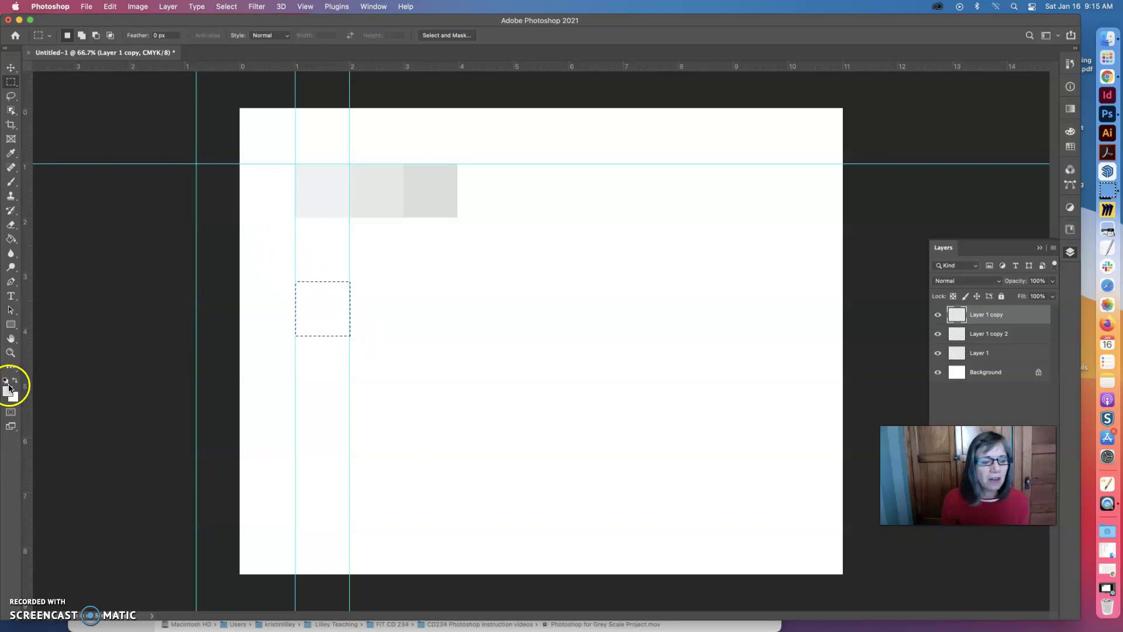
# Step: Open the Color panel and switch its display to CMYK Sliders
pyautogui.click(1074, 133)
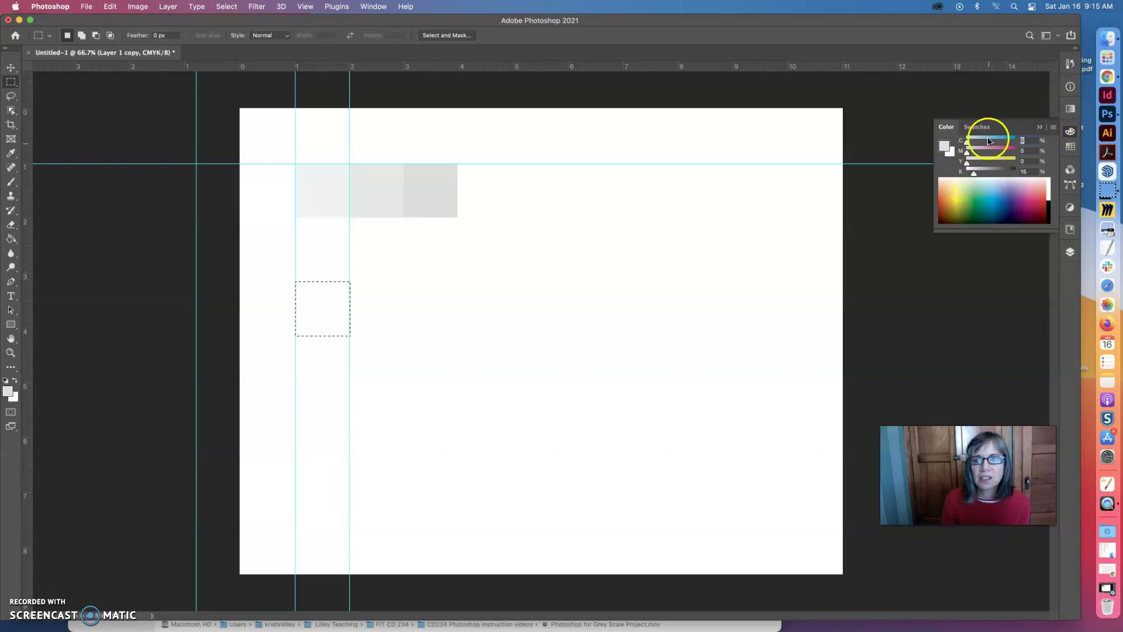
pyautogui.click(1054, 129)
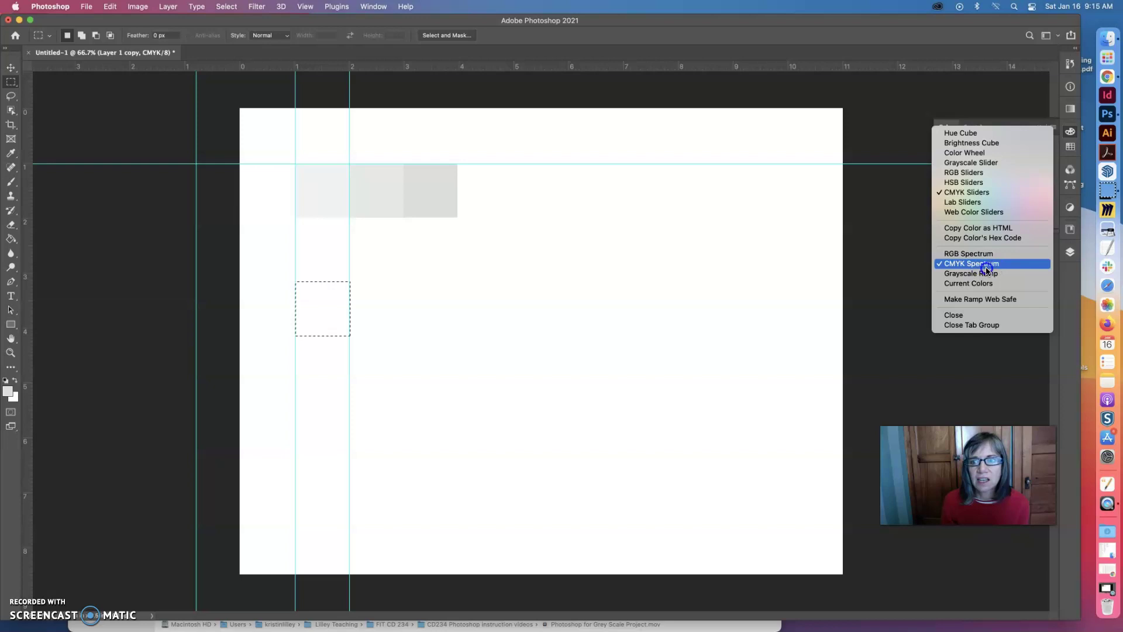
pyautogui.click(981, 191)
pyautogui.click(1054, 131)
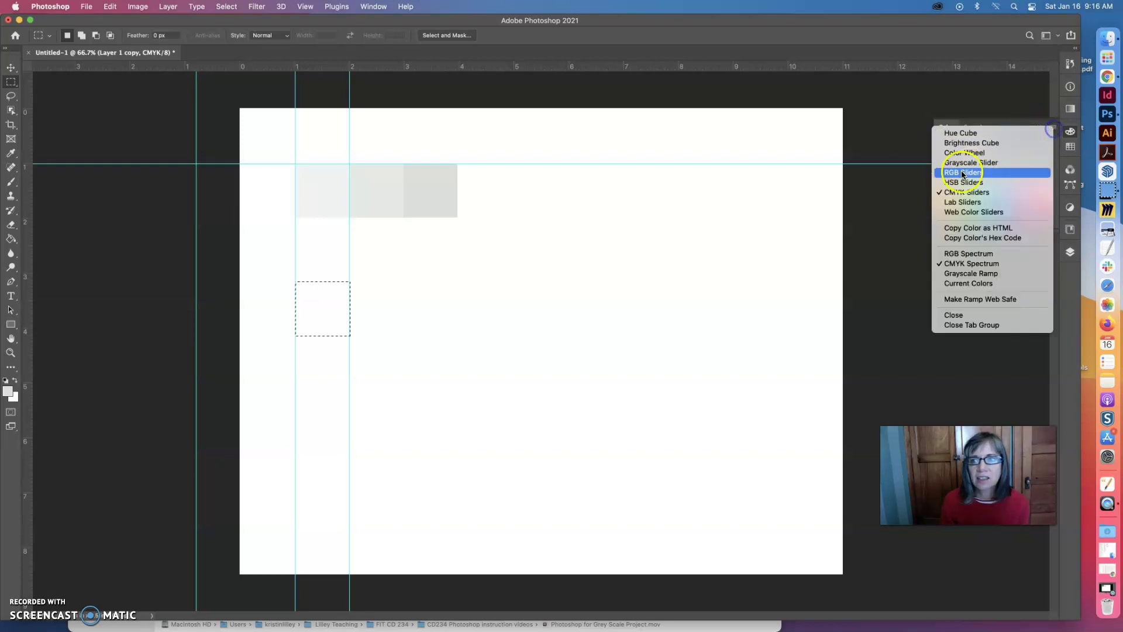
pyautogui.click(940, 189)
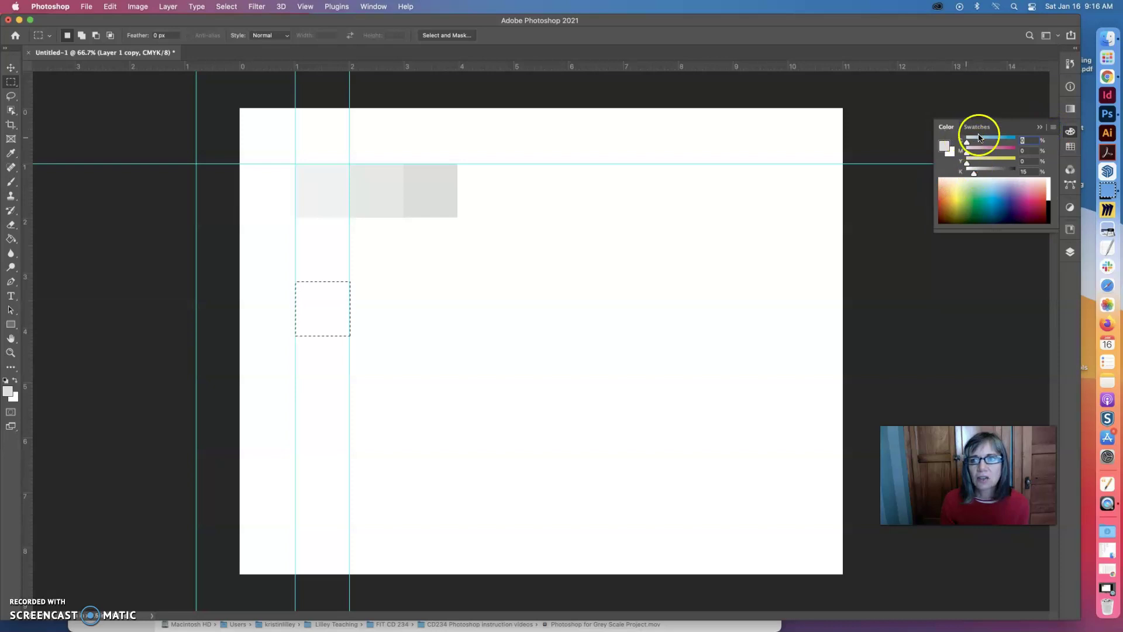
pyautogui.click(1053, 127)
pyautogui.click(939, 190)
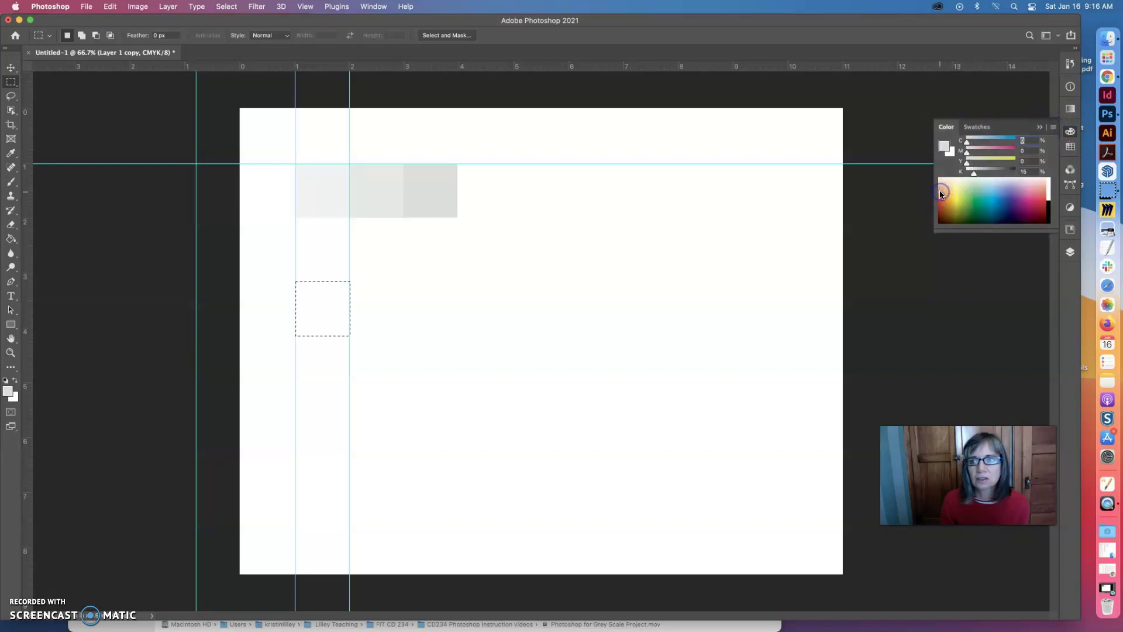
pyautogui.click(1052, 127)
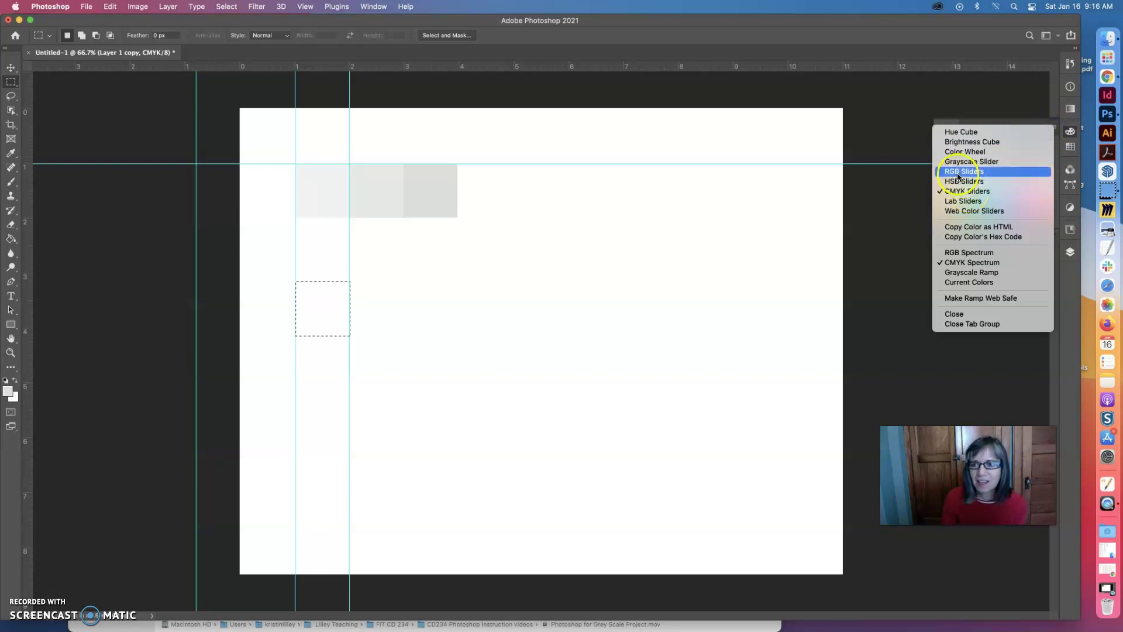
pyautogui.click(956, 181)
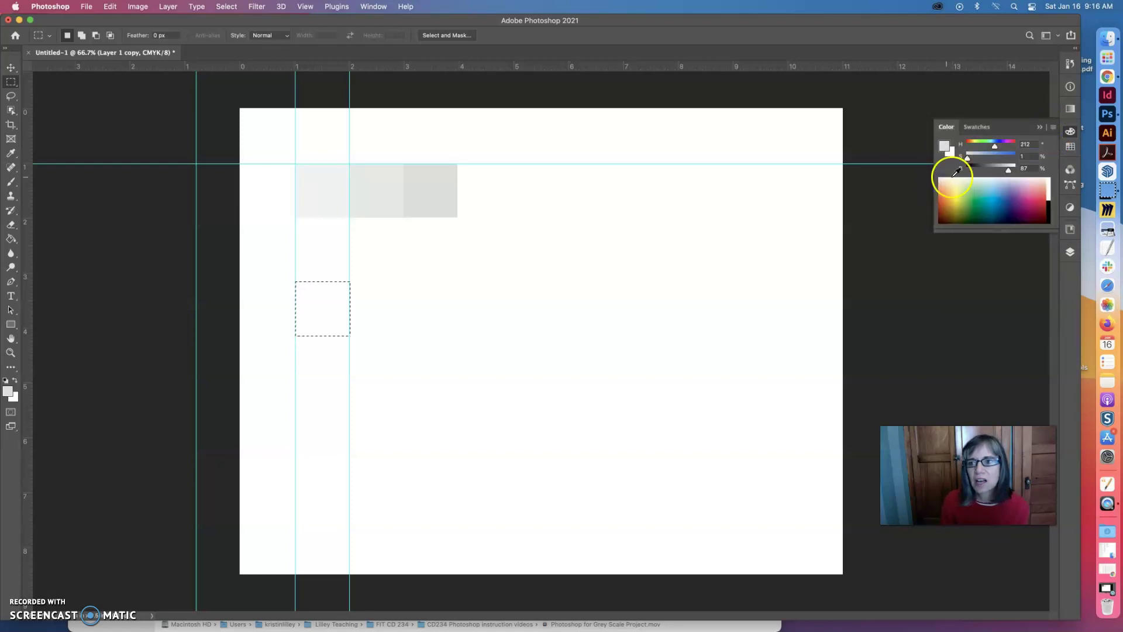
pyautogui.click(1053, 127)
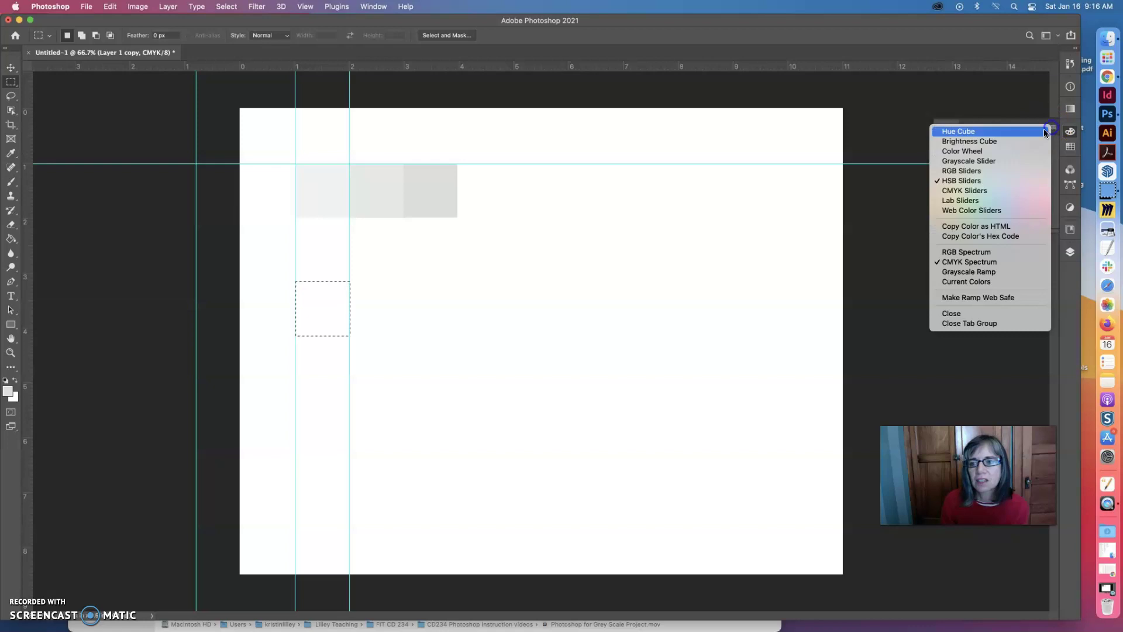
pyautogui.click(942, 171)
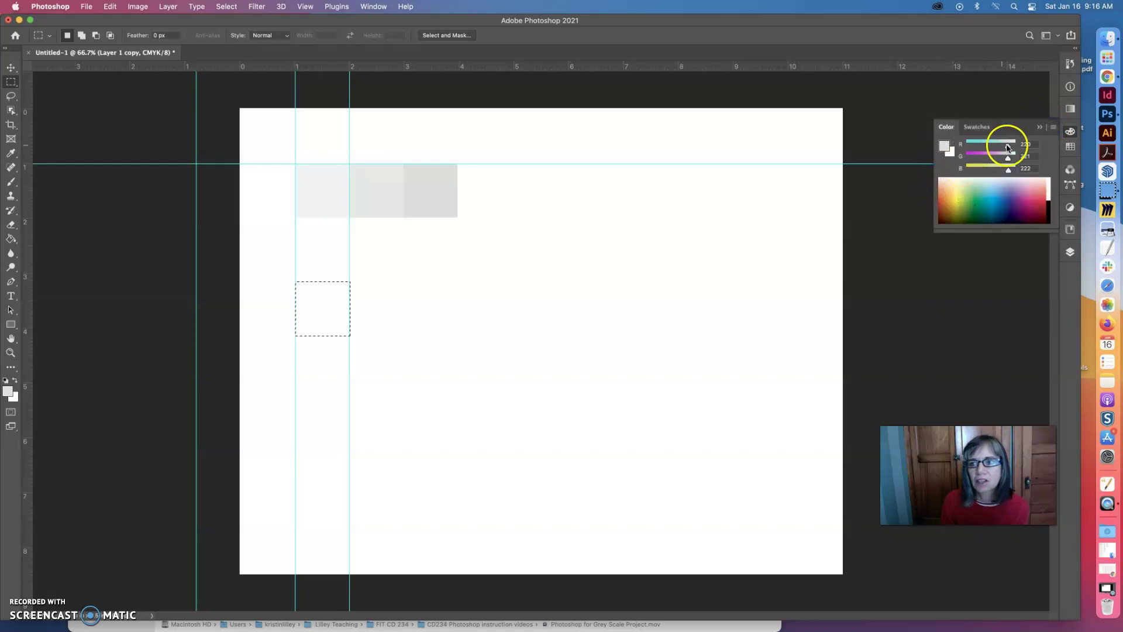
pyautogui.click(1053, 127)
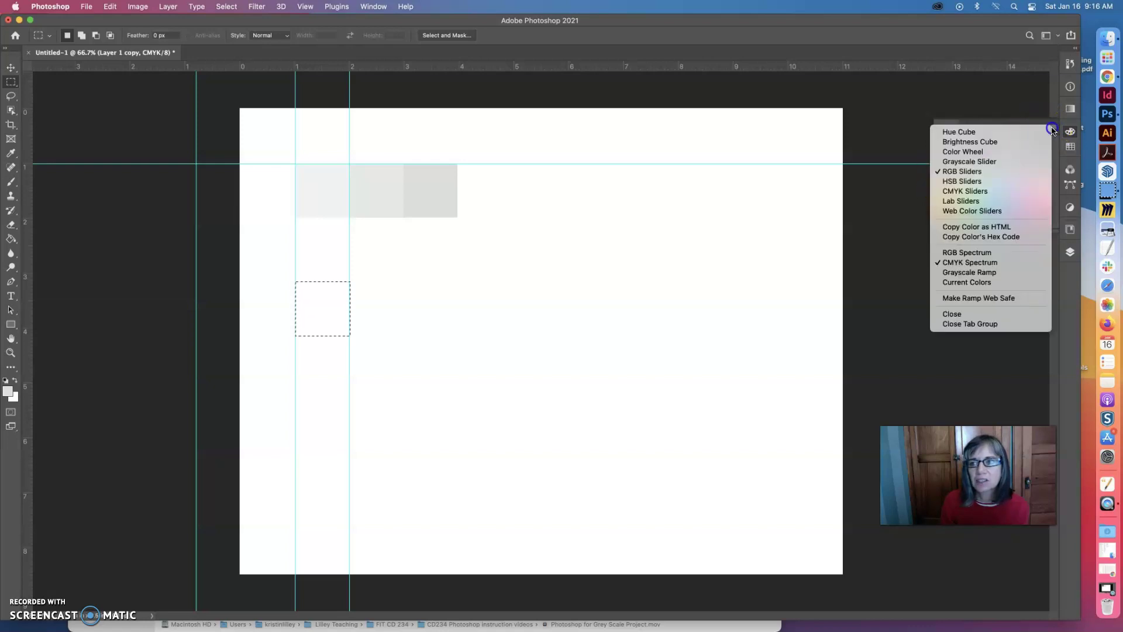
pyautogui.click(935, 191)
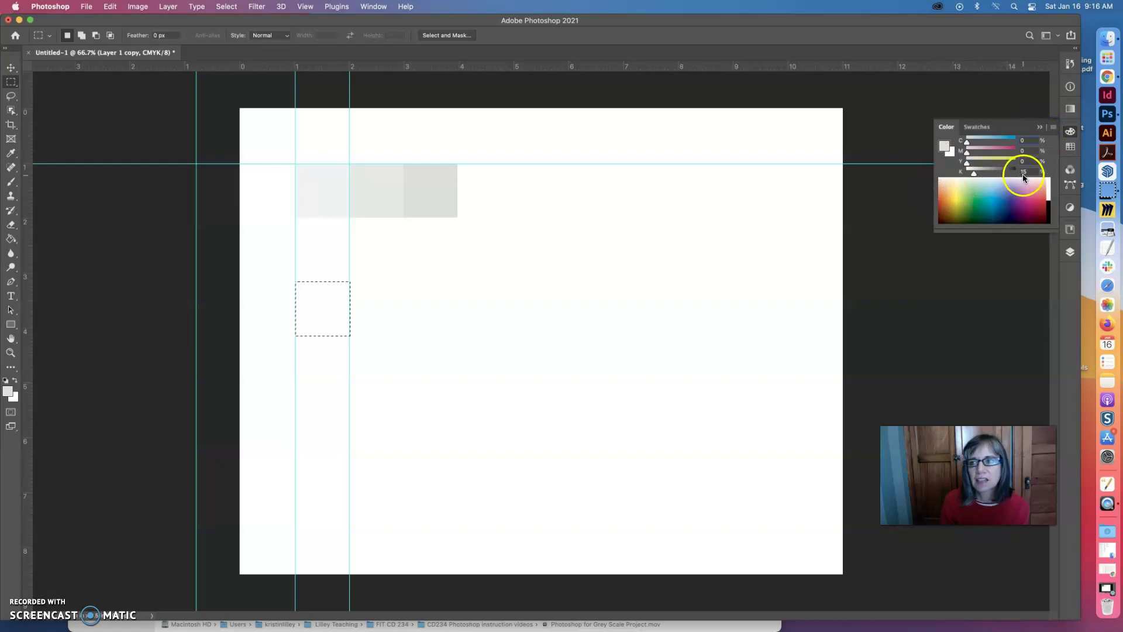
# Step: Enter 5% for black, yellow, magenta and cyan in the CMYK sliders
pyautogui.click(1017, 172)
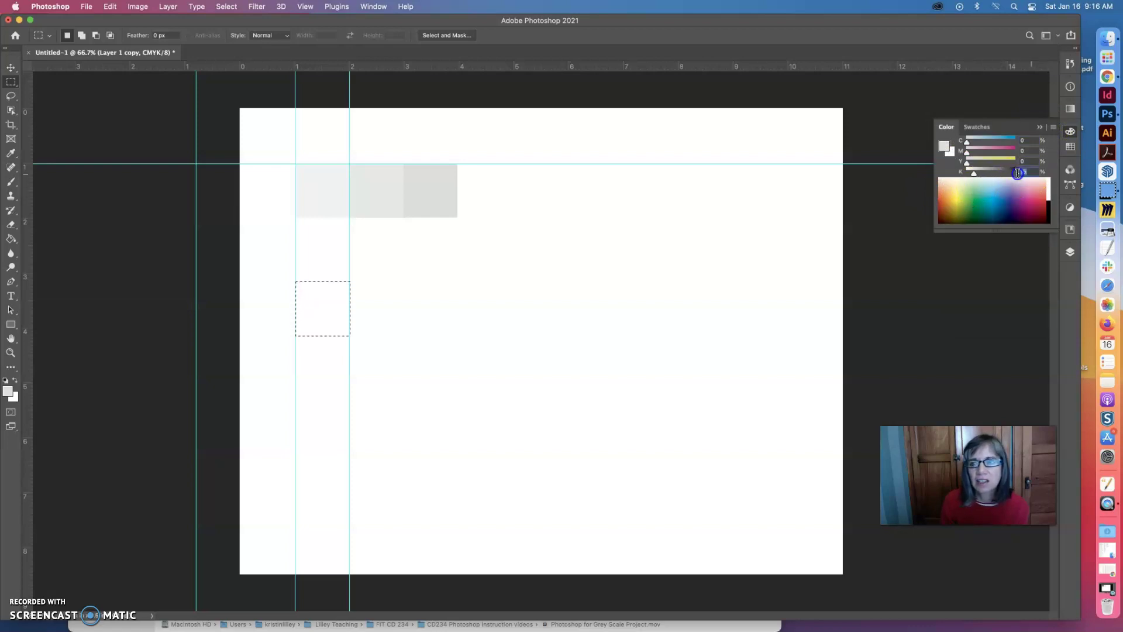
pyautogui.write('05')
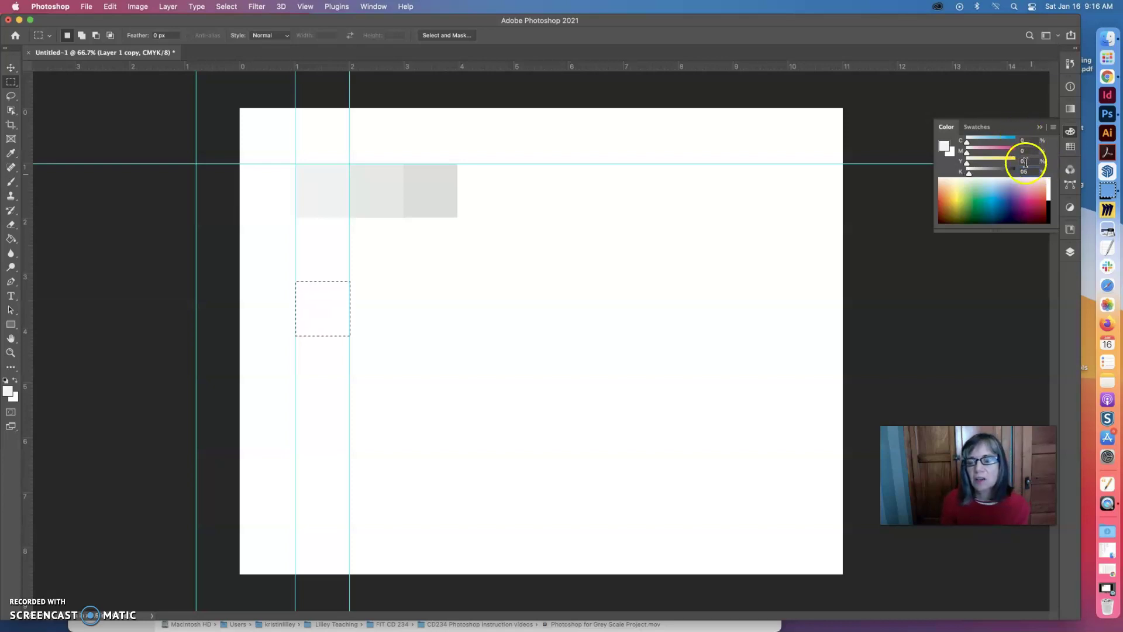
pyautogui.click(1015, 161)
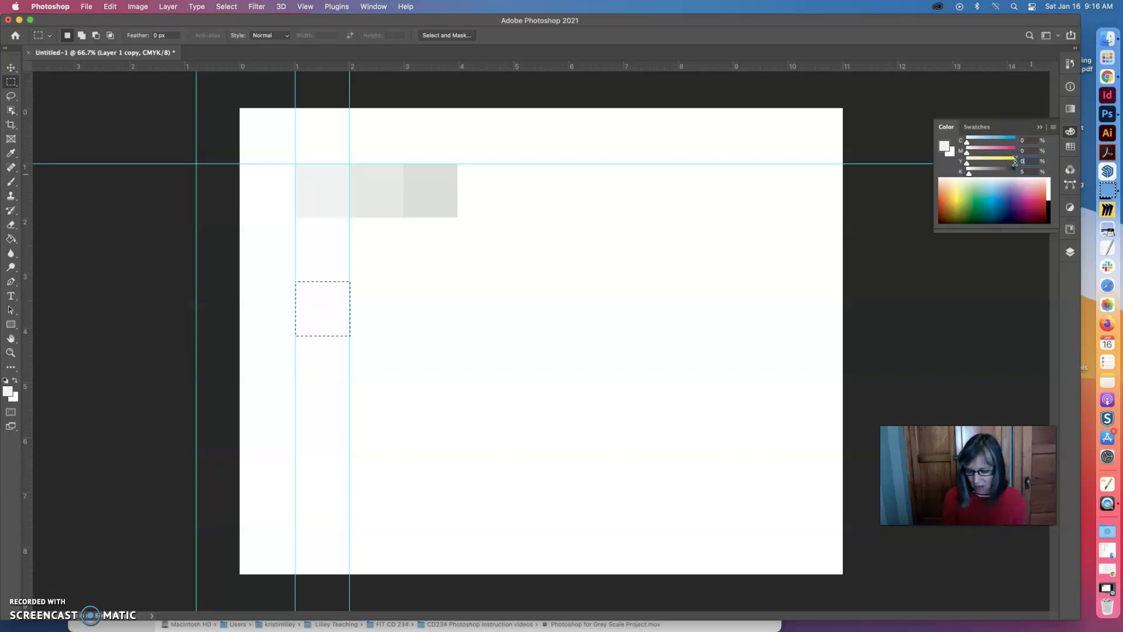
pyautogui.write('05')
pyautogui.click(1029, 153)
pyautogui.write('5')
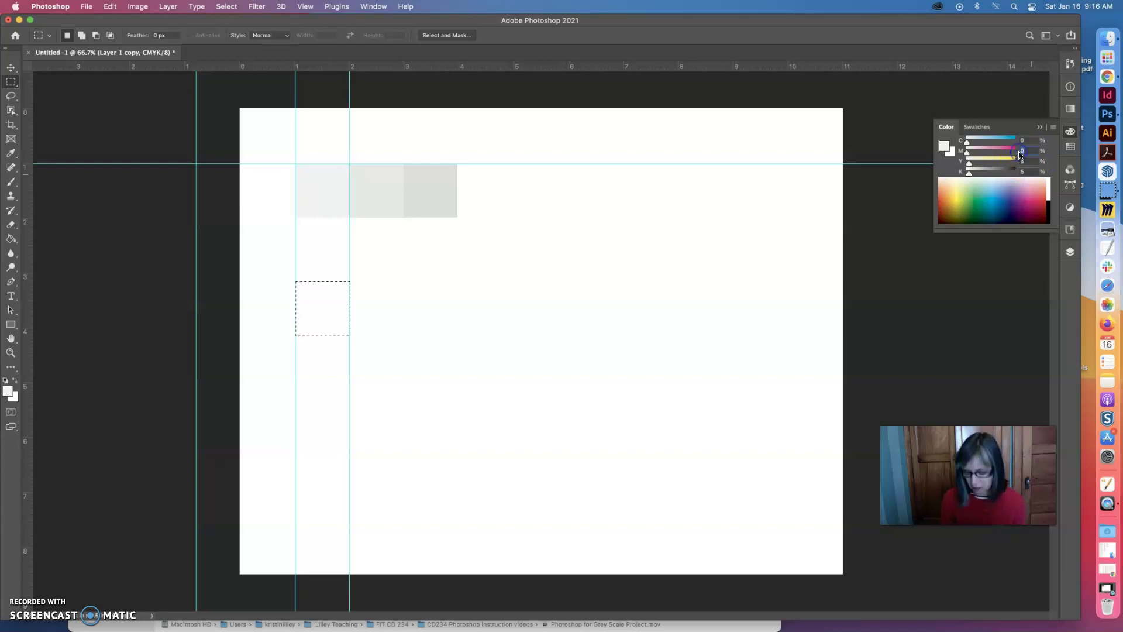
pyautogui.click(1025, 141)
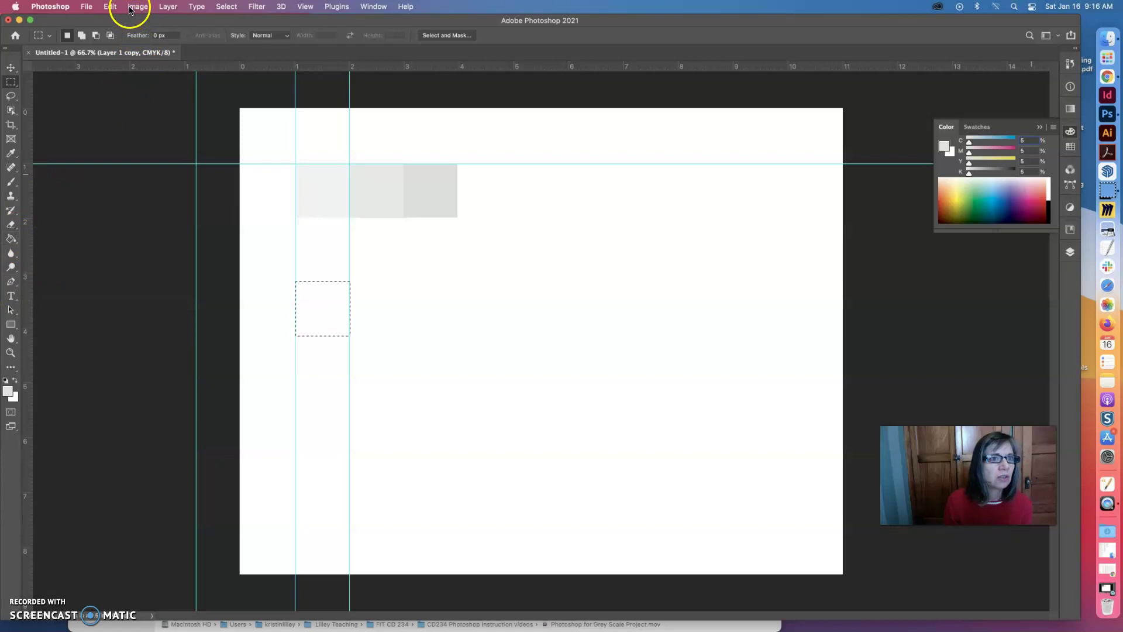
# Step: Fill the selected square with the pale CMYK foreground colour via Edit > Fill, then show Layers
pyautogui.click(110, 6)
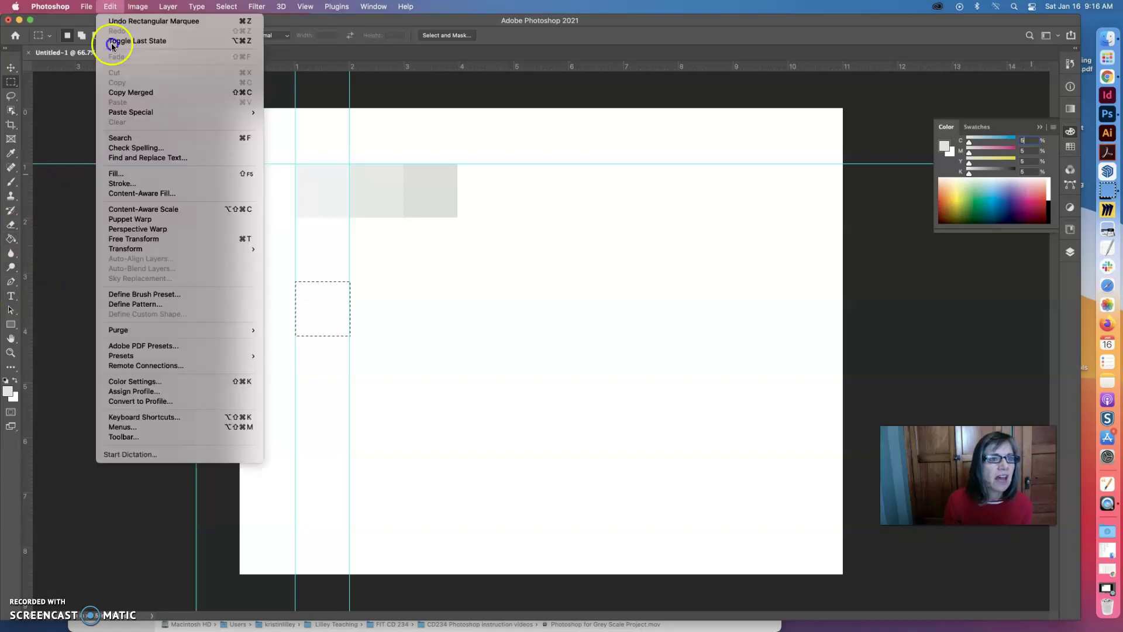
pyautogui.click(118, 174)
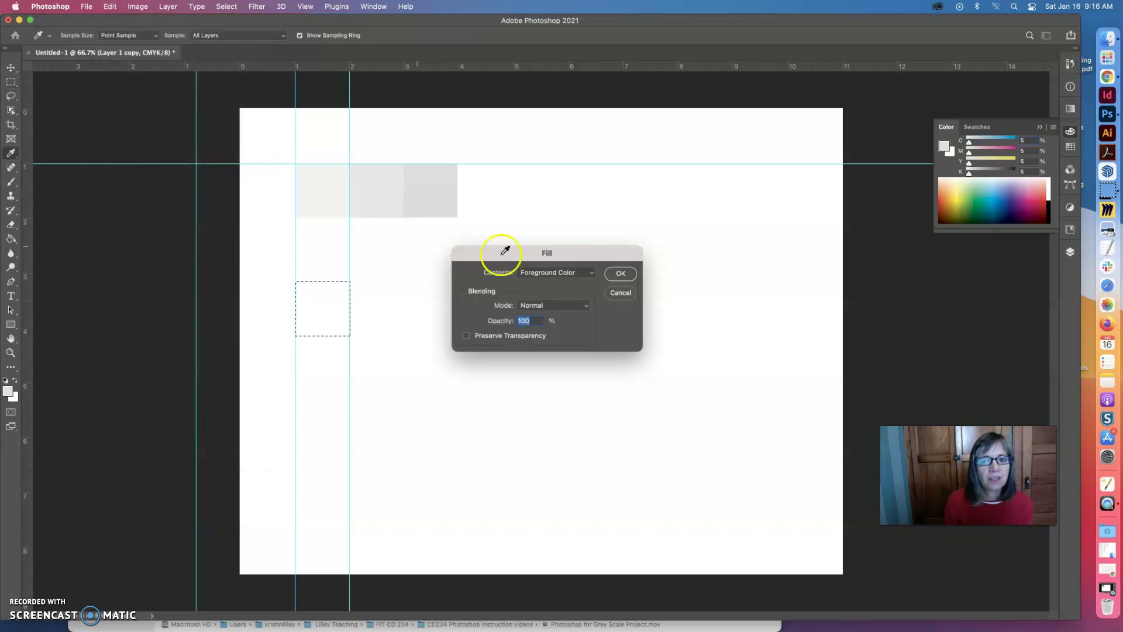
pyautogui.click(593, 275)
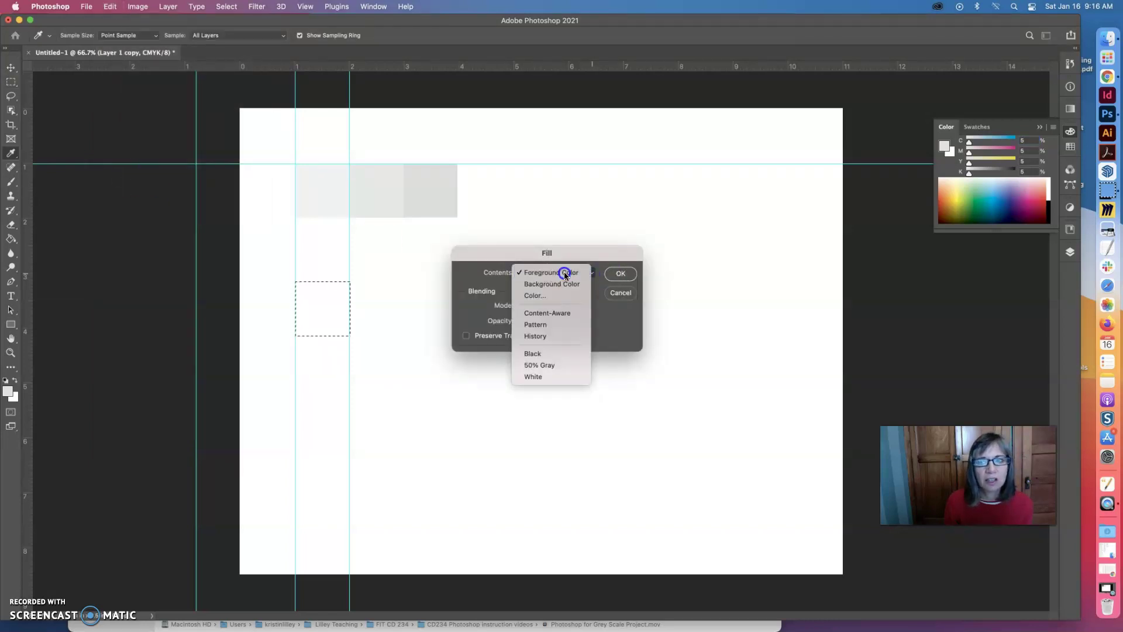
pyautogui.click(564, 275)
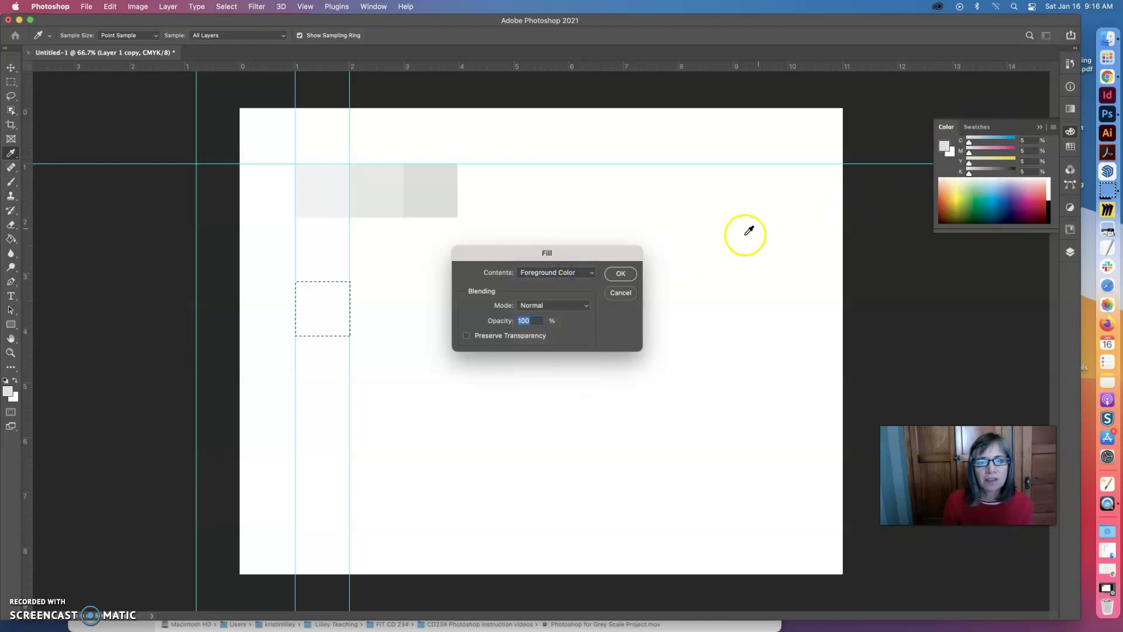
pyautogui.click(620, 272)
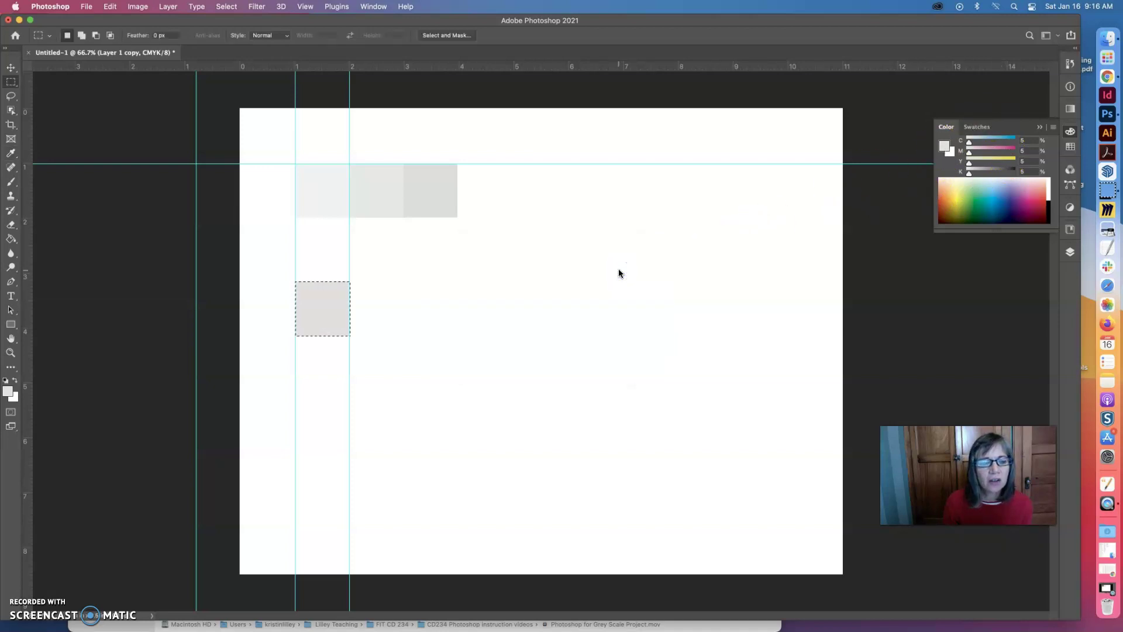
pyautogui.click(1070, 252)
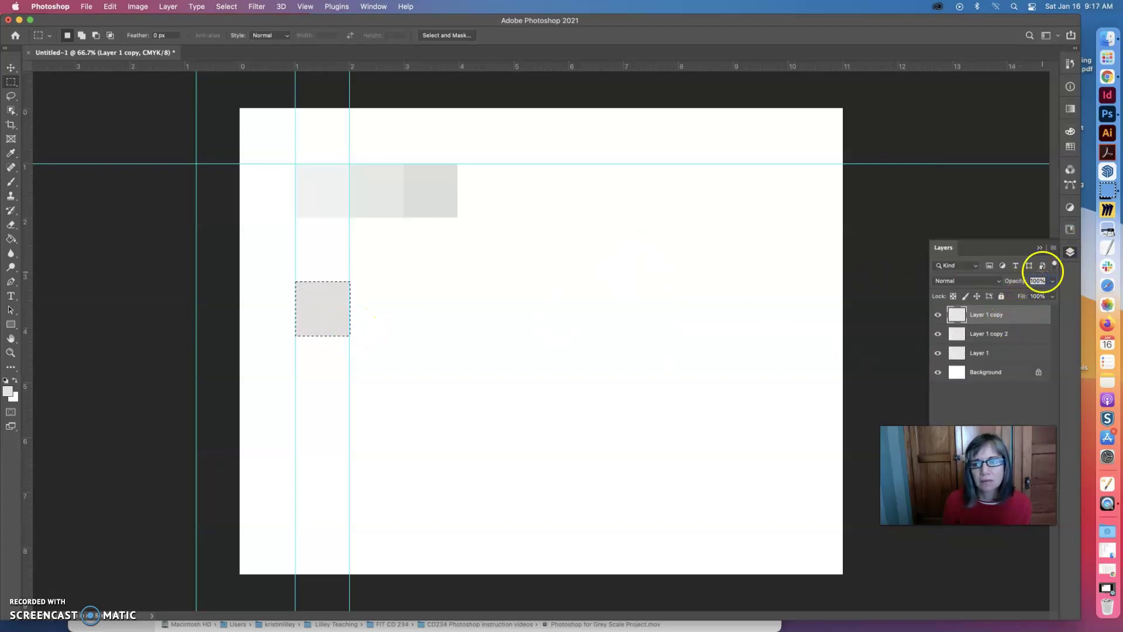
# Step: Check Layer 1 copy's visibility, add new Layer 2, and select a square right of the grey one
pyautogui.click(938, 316)
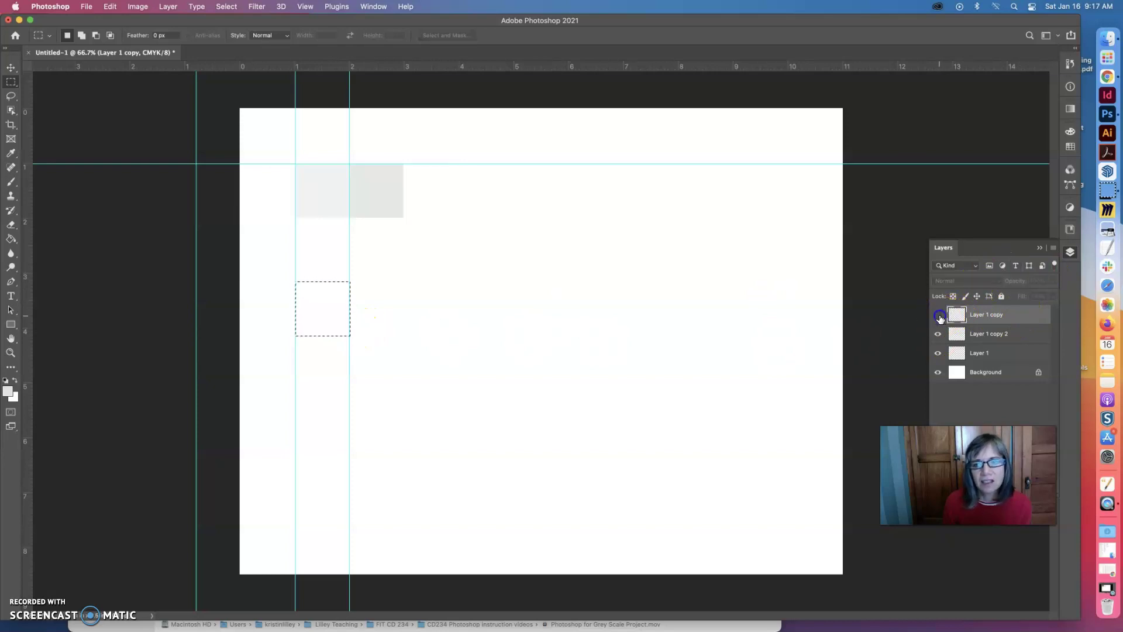
pyautogui.click(938, 314)
pyautogui.press('super+alt+shift+n')
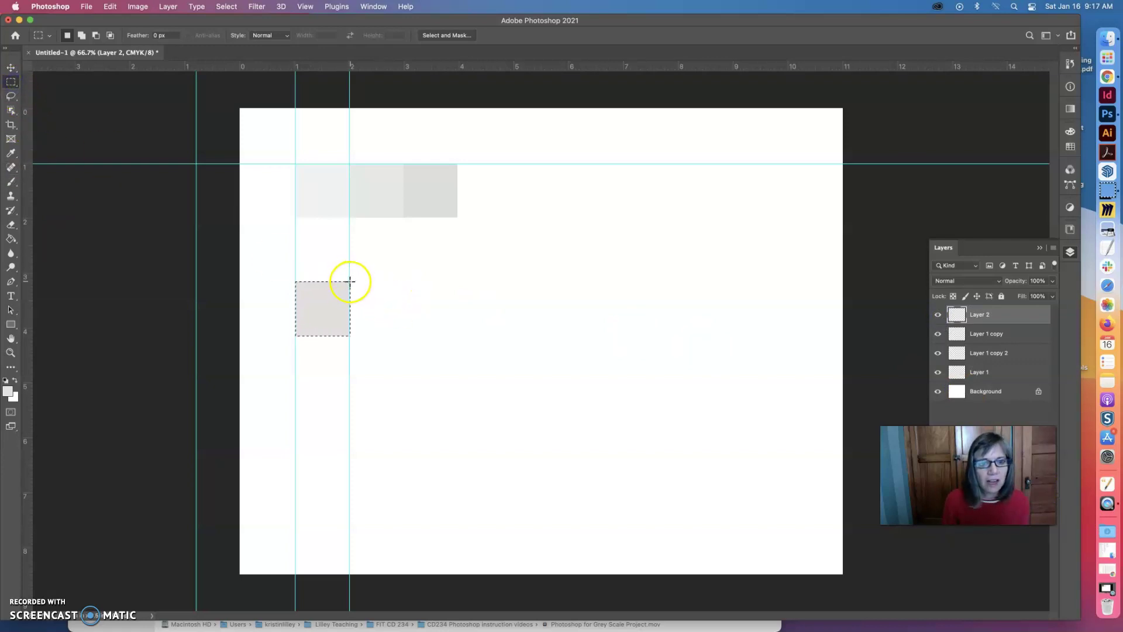
pyautogui.moveTo(349, 281); pyautogui.dragTo(411, 334)
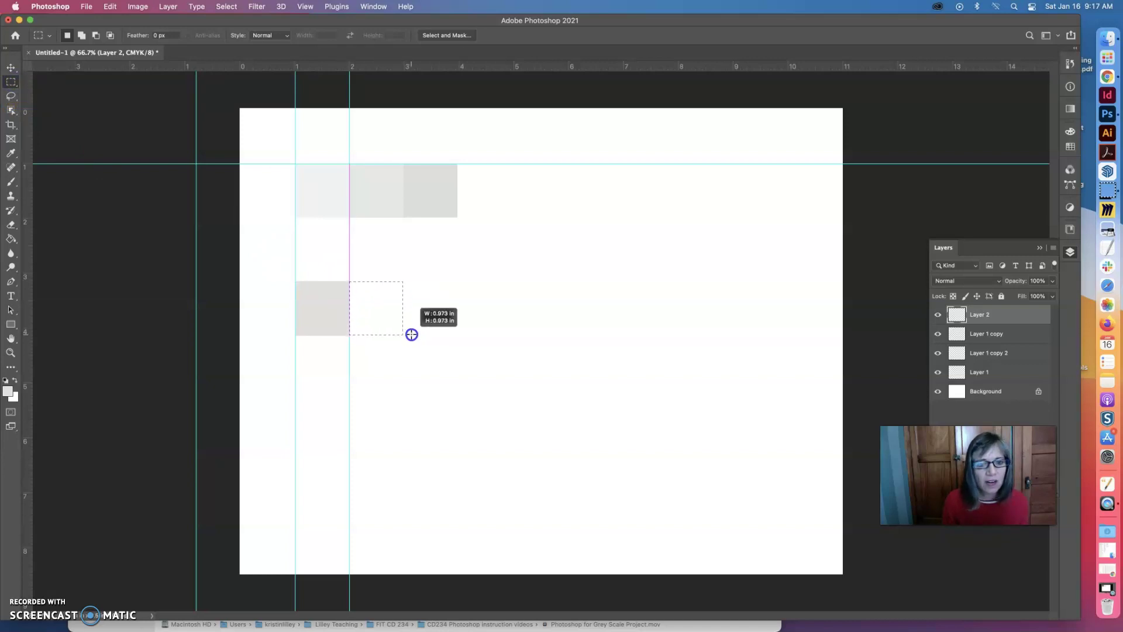
pyautogui.moveTo(412, 334); pyautogui.dragTo(411, 334)
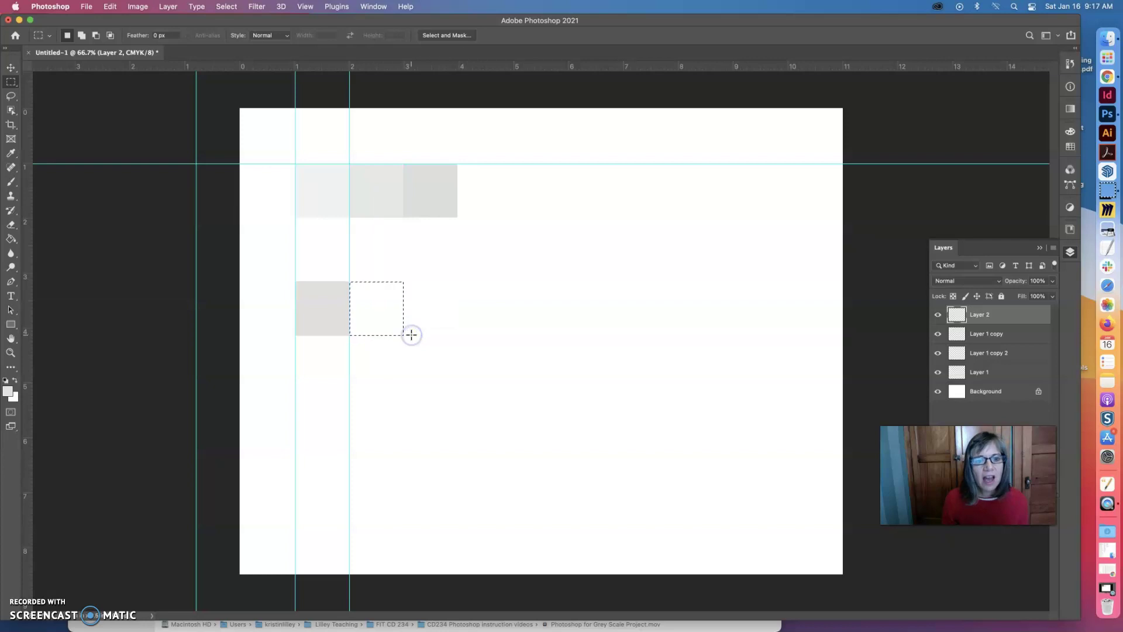
# Step: Set the foreground to 10% cyan, magenta, yellow and black and open the Fill dialog
pyautogui.click(1070, 131)
pyautogui.click(1022, 141)
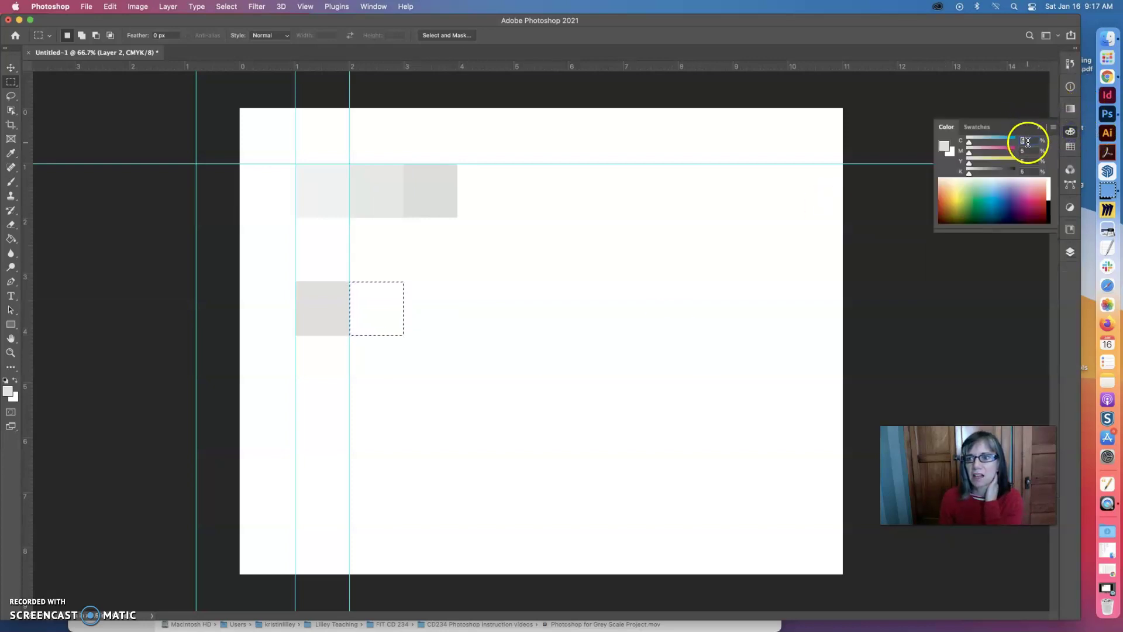
pyautogui.write('10')
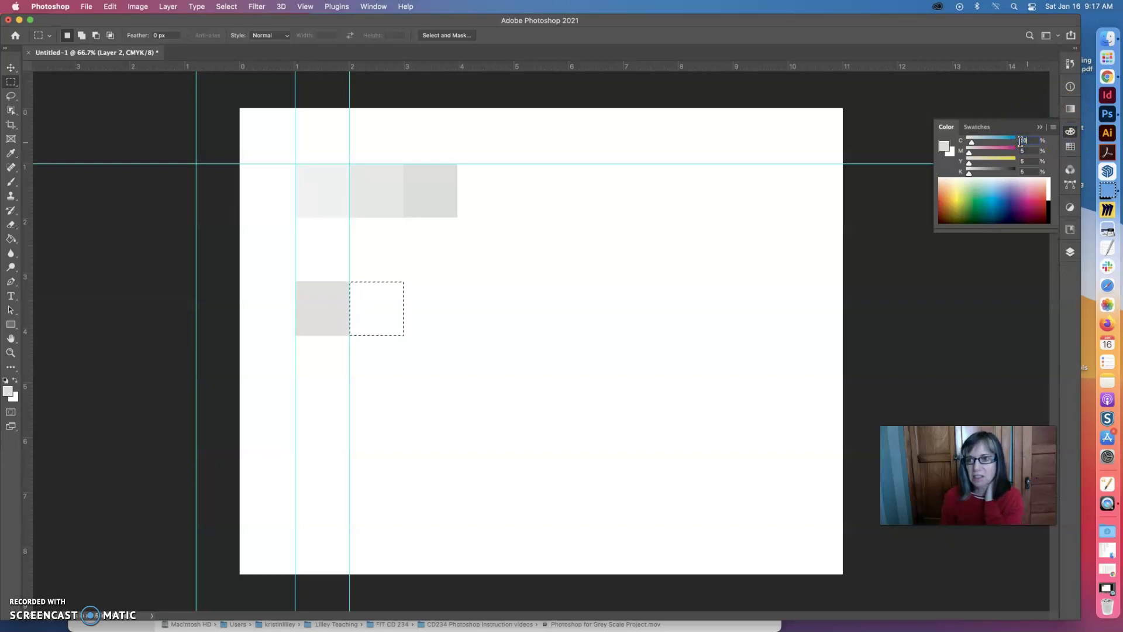
pyautogui.click(1023, 151)
pyautogui.write('10')
pyautogui.click(1025, 159)
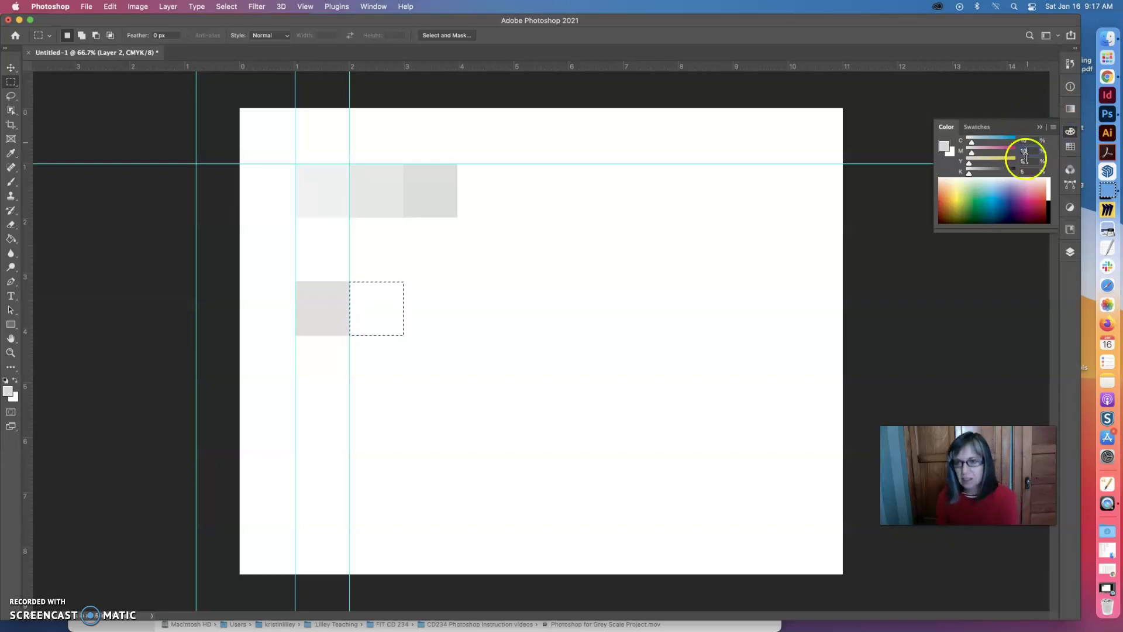
pyautogui.write('10')
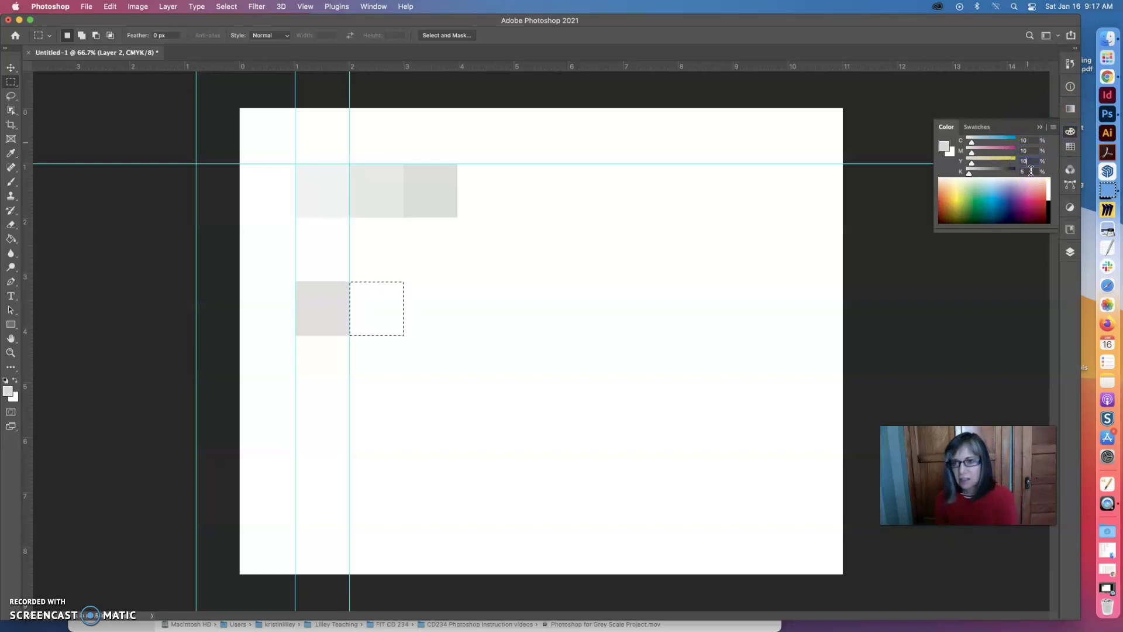
pyautogui.click(1027, 171)
pyautogui.write('10')
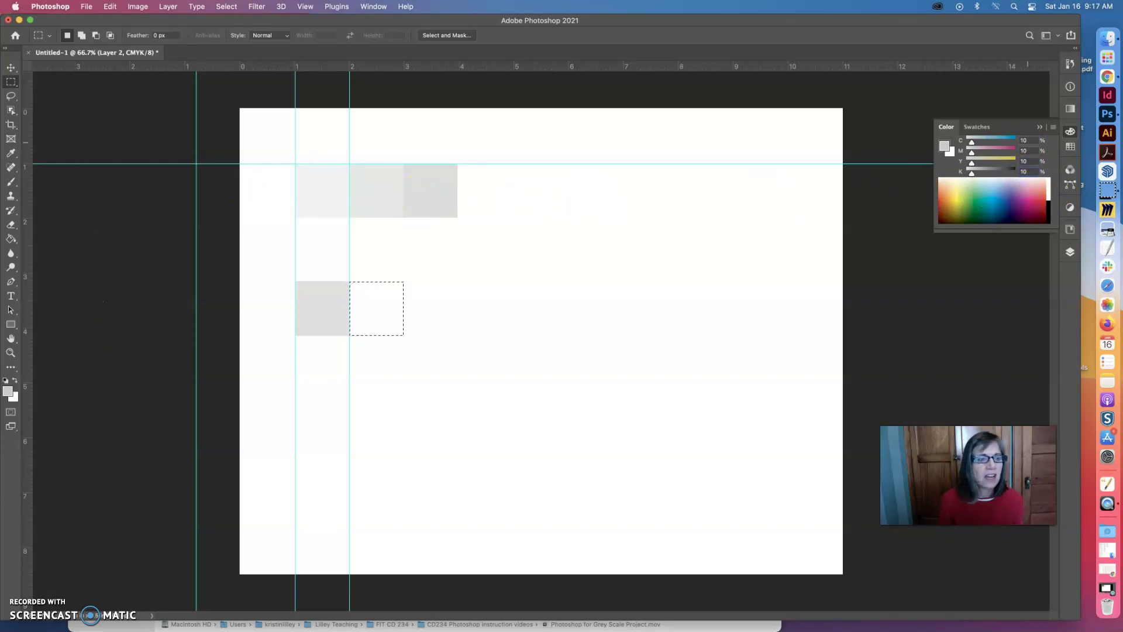
pyautogui.click(110, 7)
pyautogui.click(116, 180)
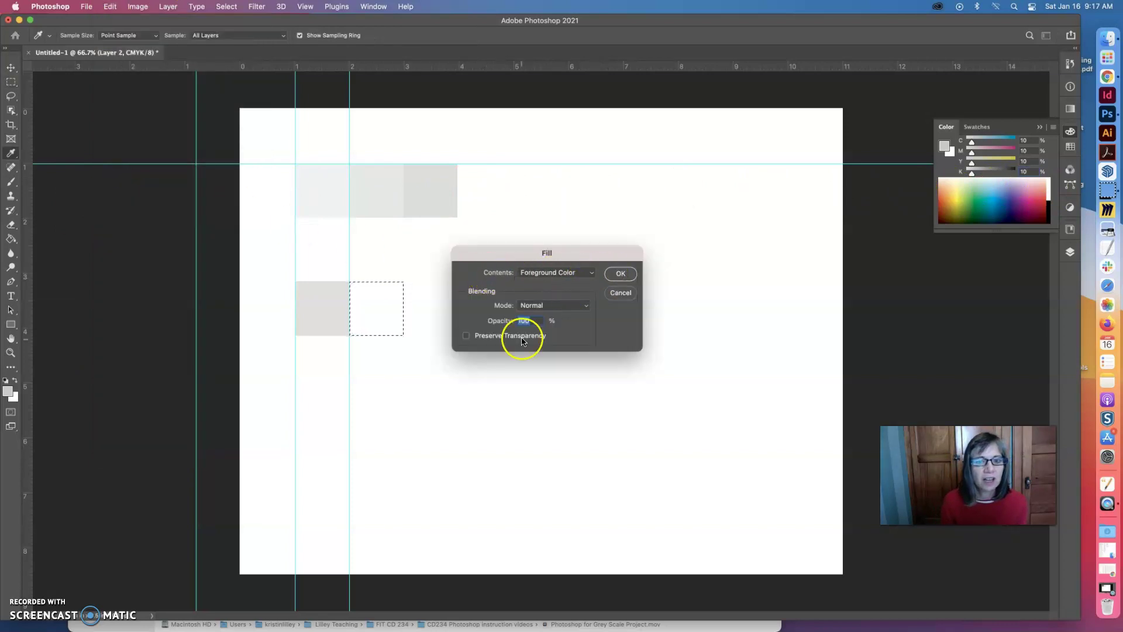
# Step: Fill the second lower-row square with the 10% CMYK foreground grey and deselect
pyautogui.click(620, 273)
pyautogui.press('m')
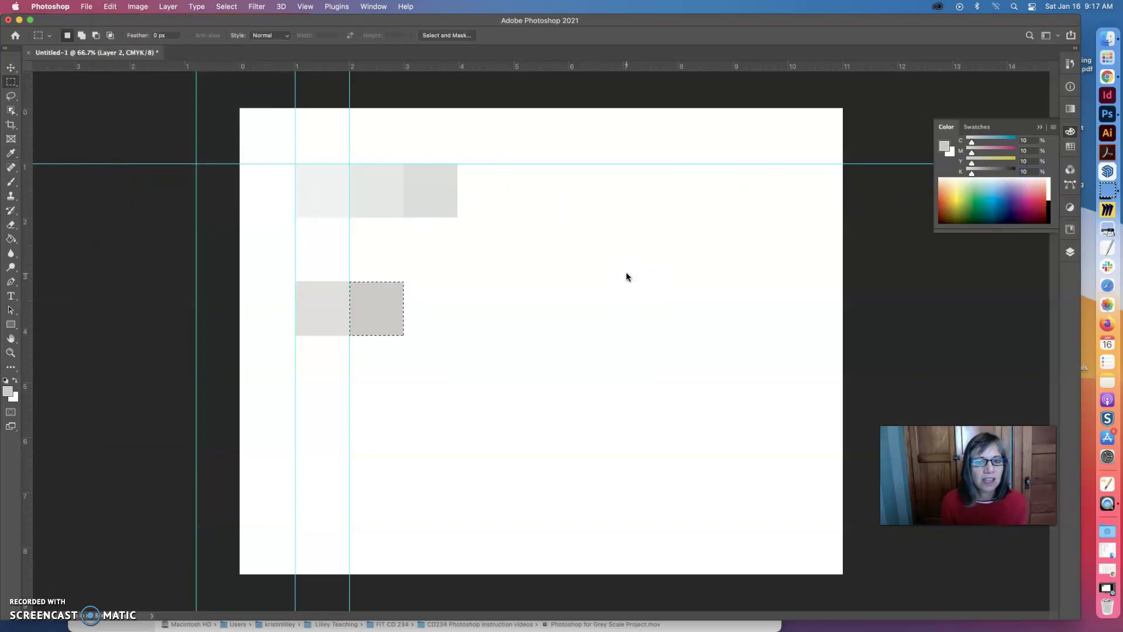
pyautogui.click(105, 196)
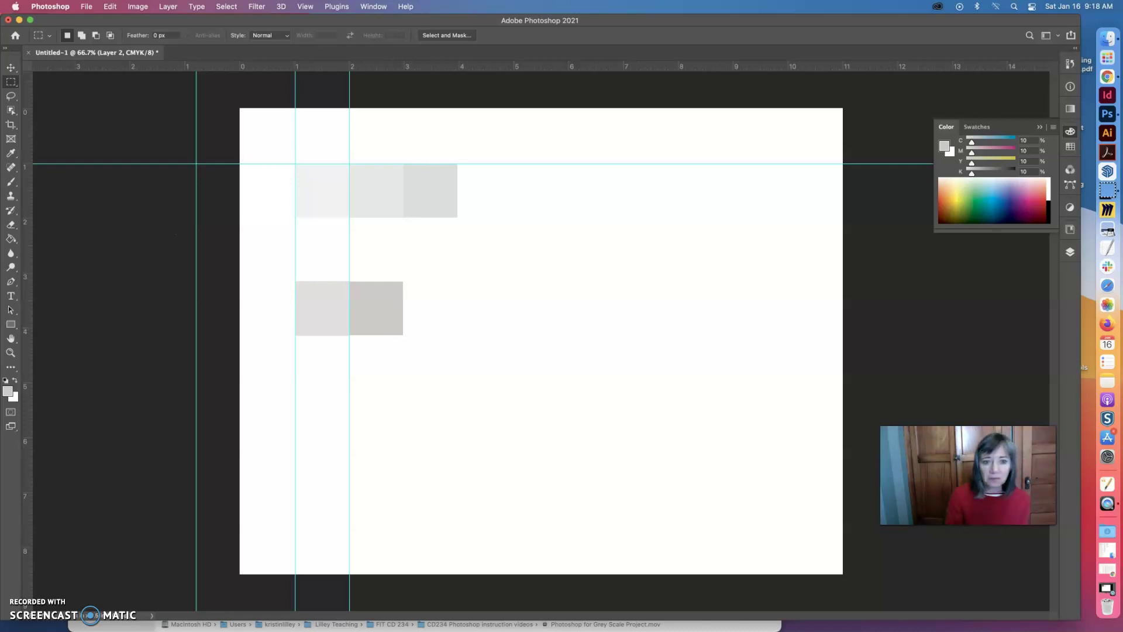
# Step: Open the Save As dialog for the Untitled-1 document via File > Save As
pyautogui.click(86, 7)
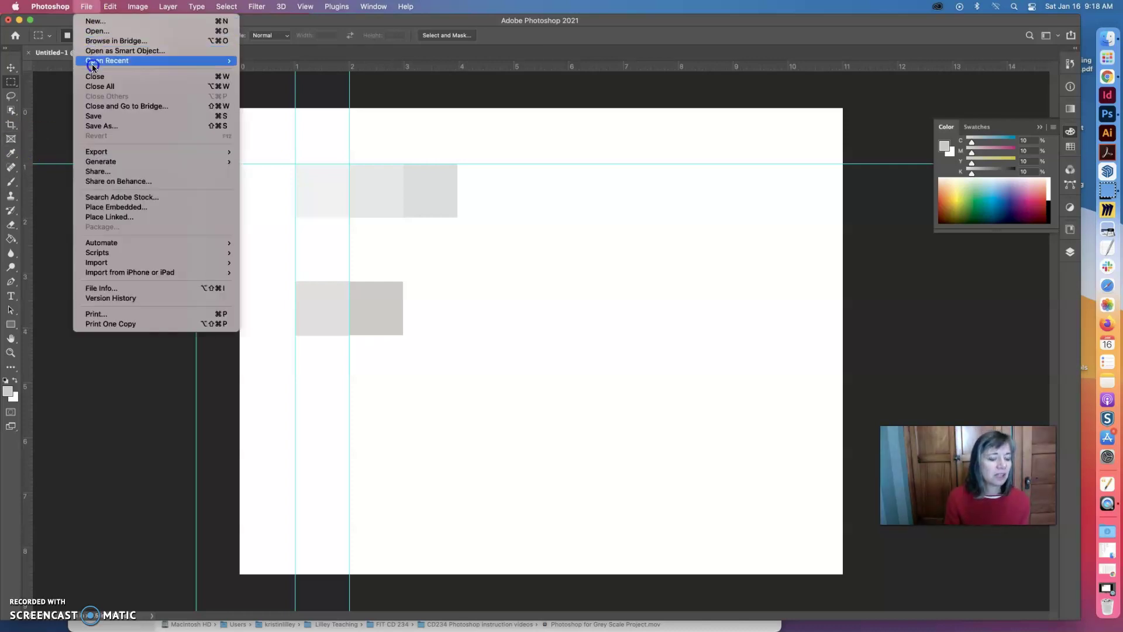
pyautogui.click(97, 126)
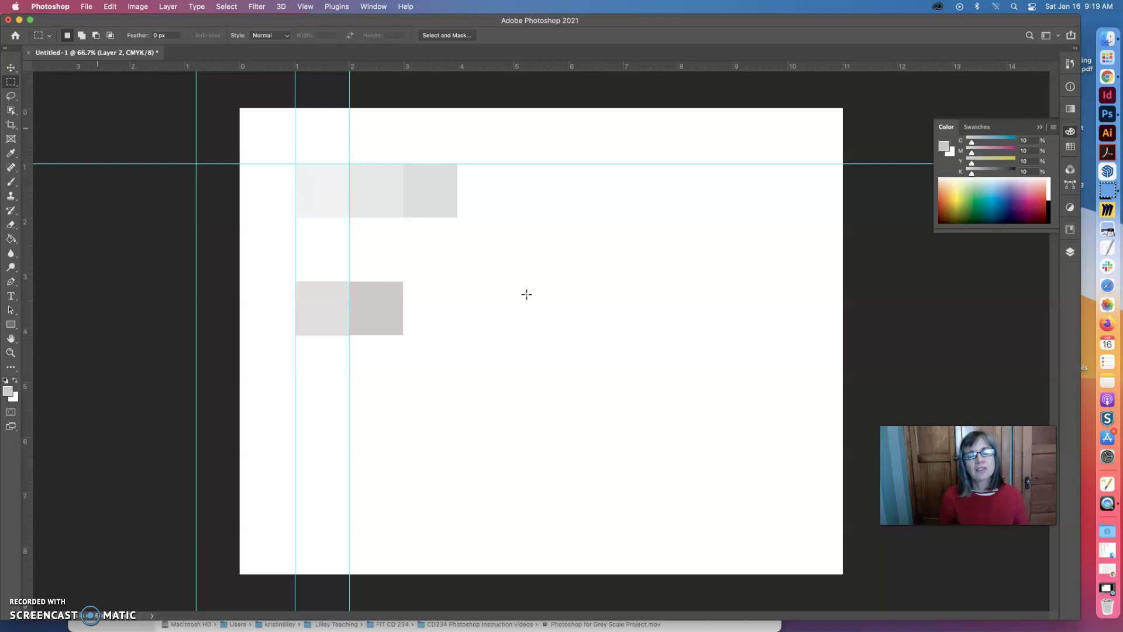
pyautogui.press('cmd+s')
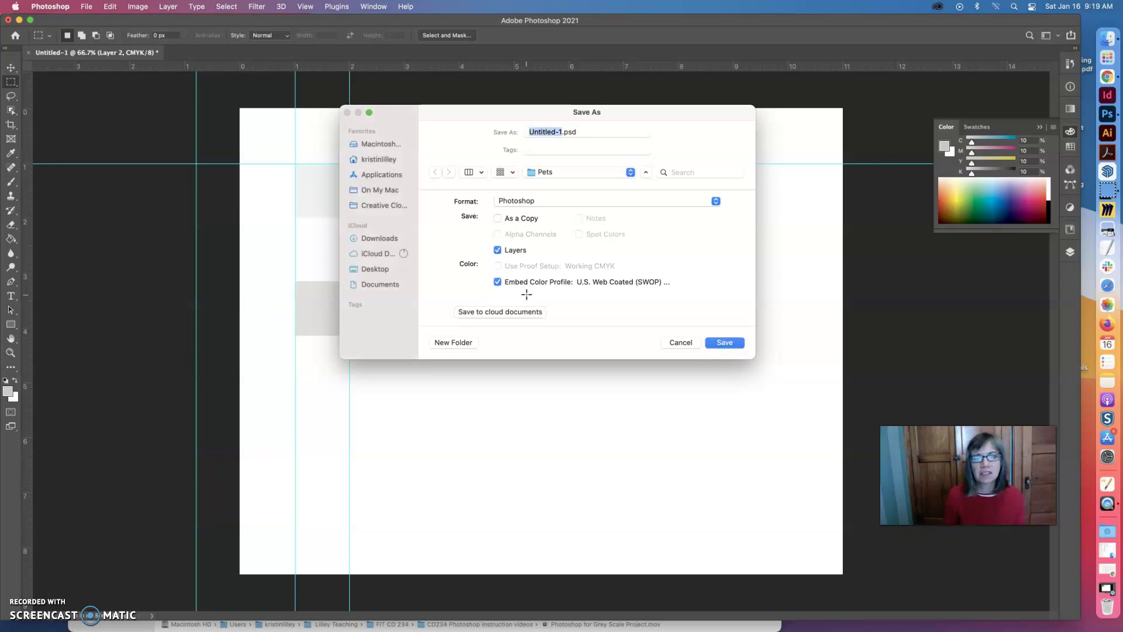
# Step: Choose Photoshop PDF as the save format
pyautogui.press('super+a')
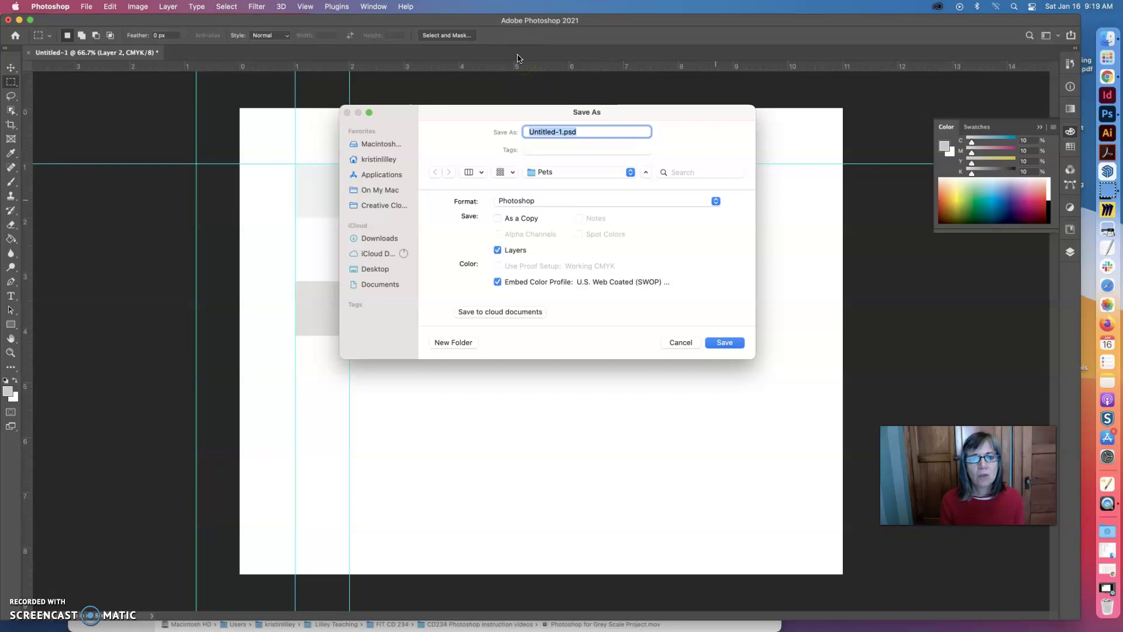
pyautogui.click(715, 201)
pyautogui.press('Down')
pyautogui.press('Down')
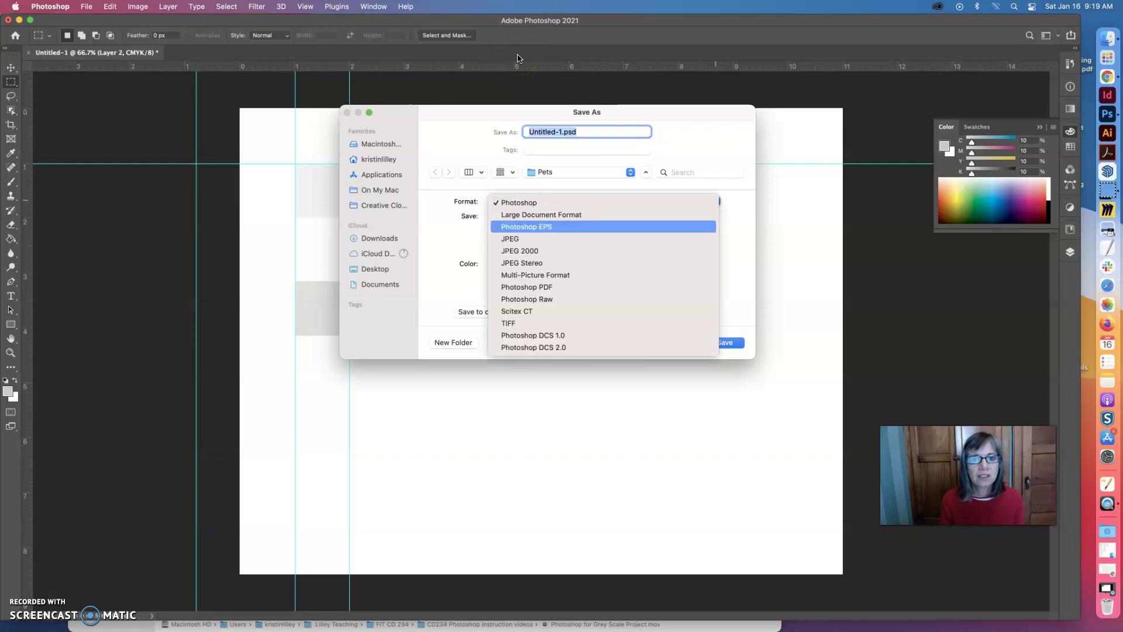
pyautogui.press('Down')
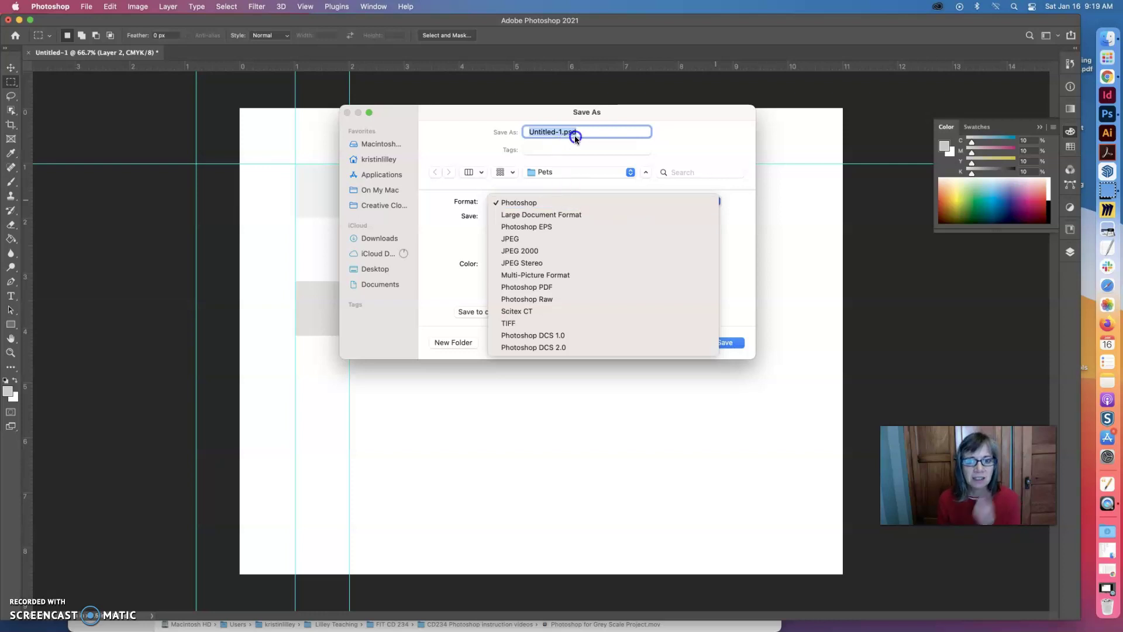
pyautogui.click(559, 287)
# Step: Rename the file to the student's surname and first name followed by '.grayscale'
pyautogui.moveTo(562, 132); pyautogui.dragTo(526, 131)
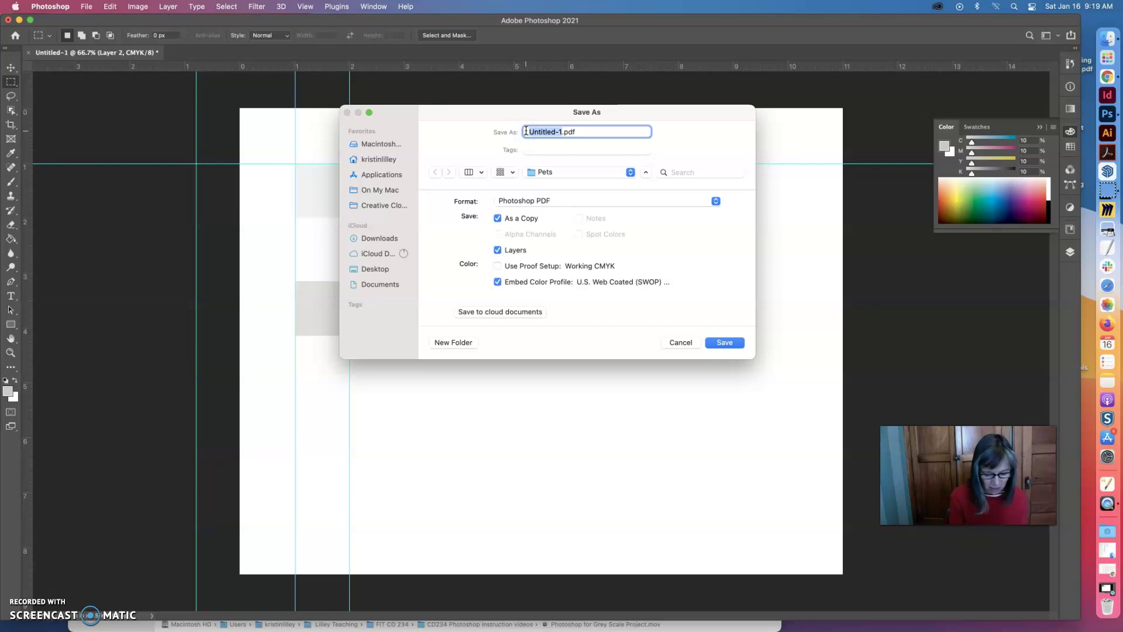
pyautogui.write('Lilley')
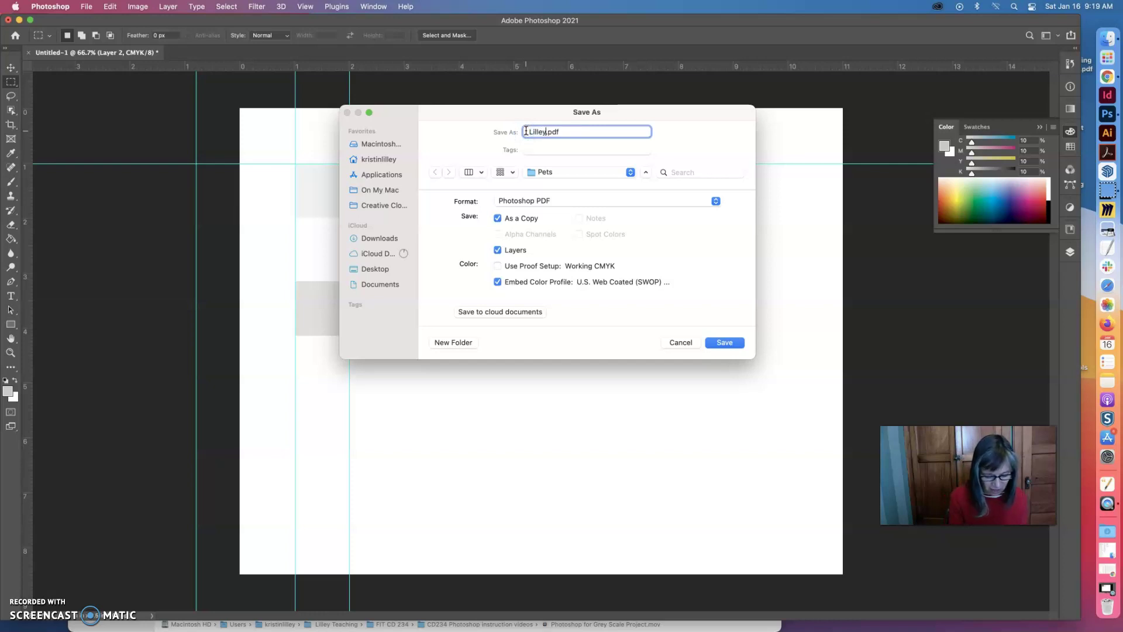
pyautogui.write('.kristin')
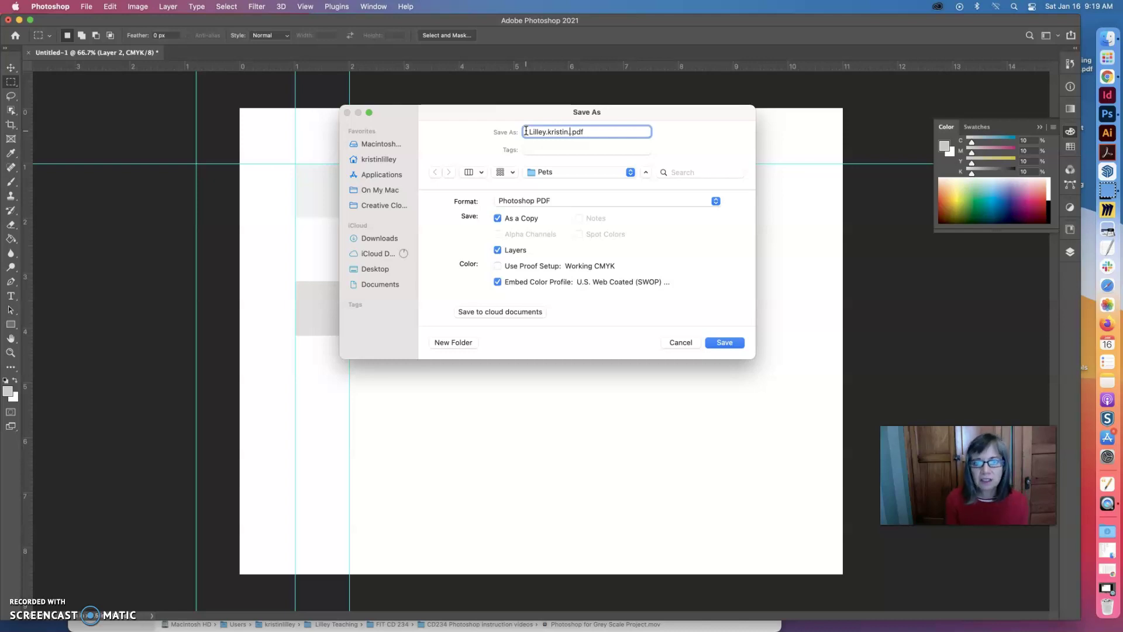
pyautogui.write('.graysc')
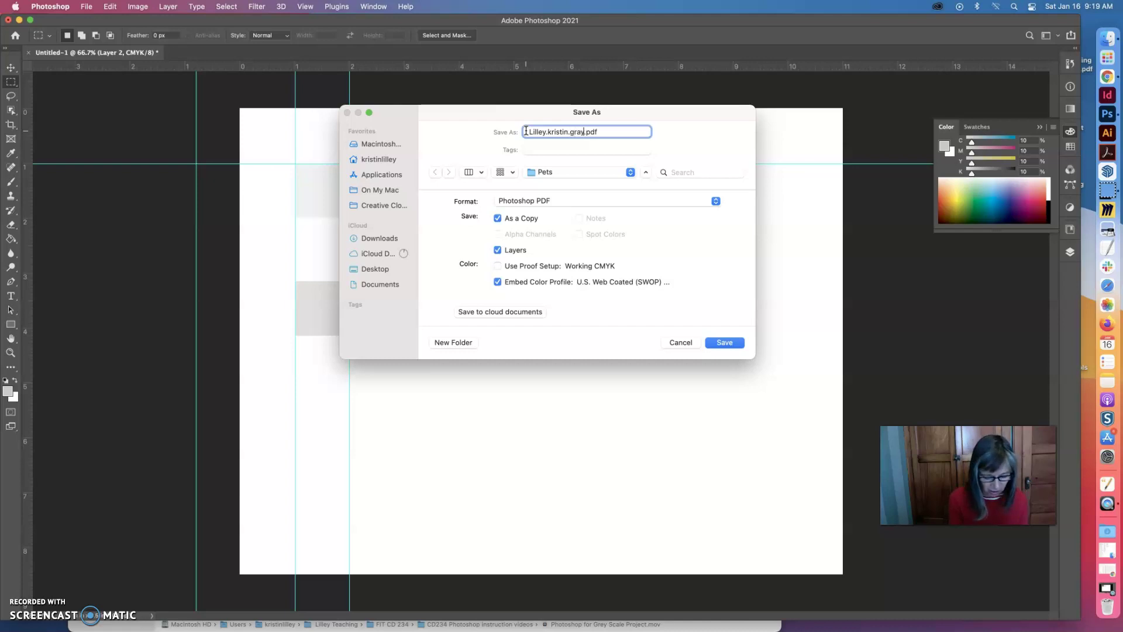
pyautogui.write('ale')
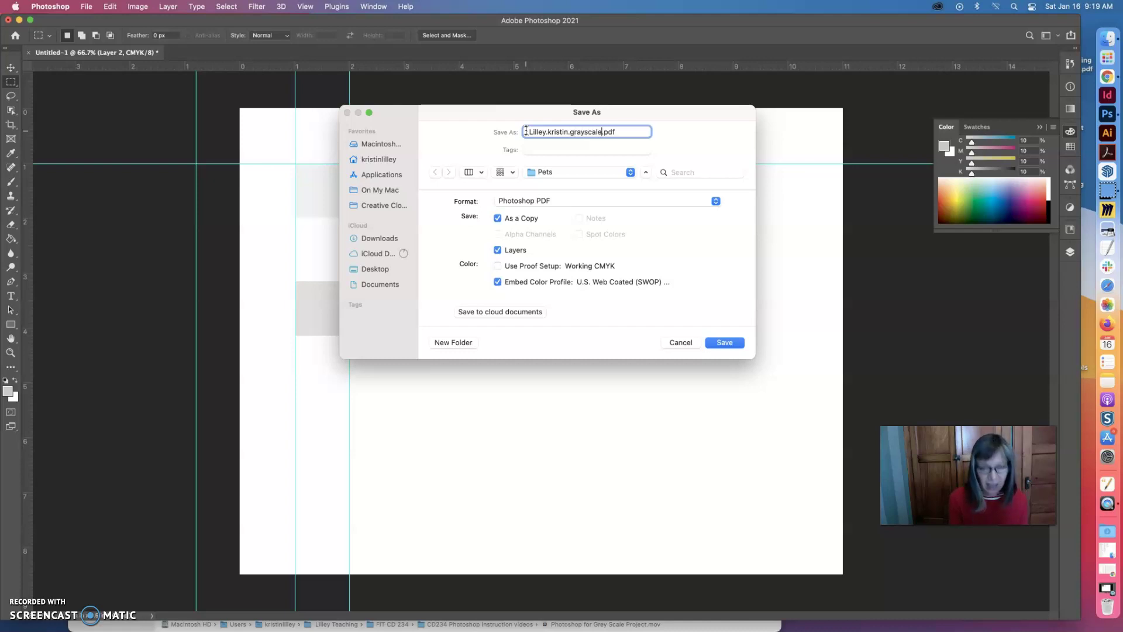
# Step: Turn the Layers option back on and save the Photoshop PDF copy
pyautogui.click(567, 134)
pyautogui.click(728, 342)
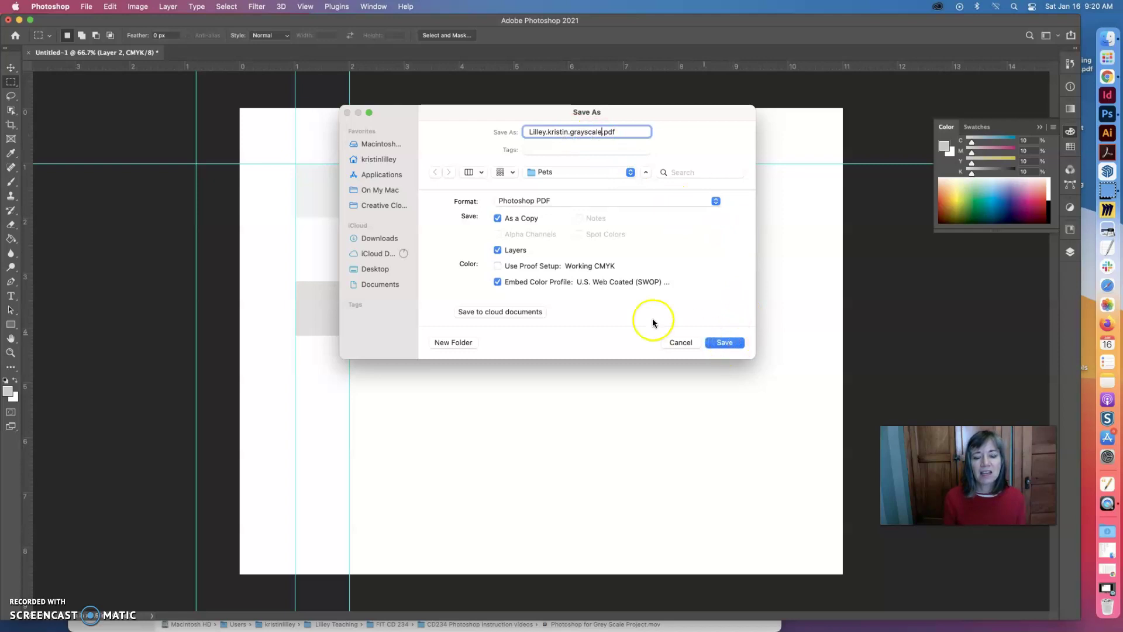
pyautogui.click(495, 250)
pyautogui.click(496, 250)
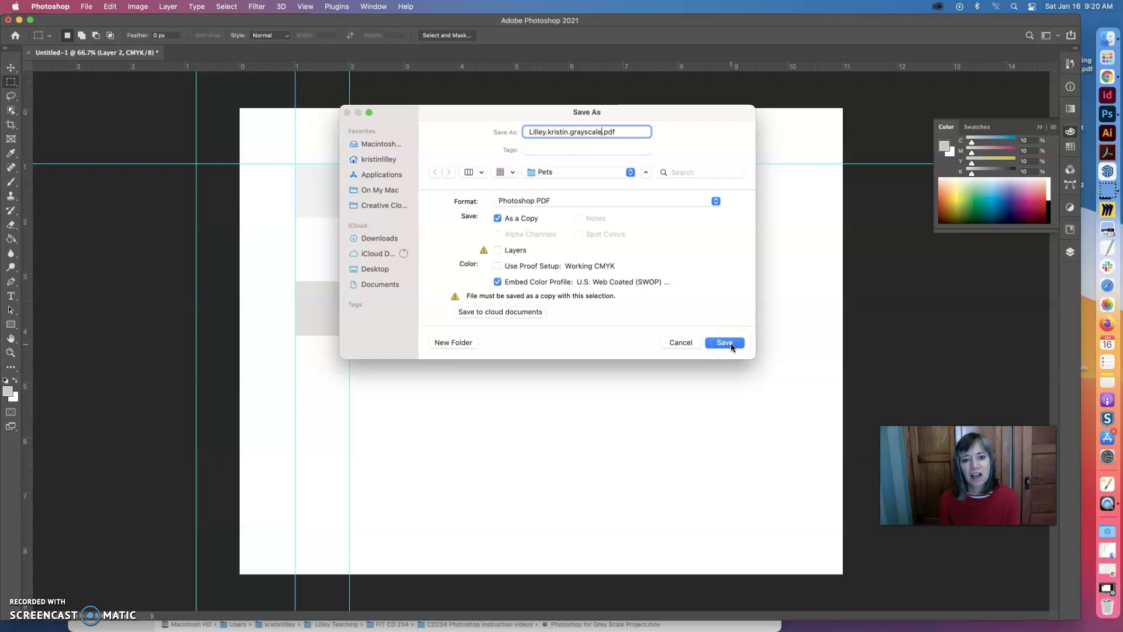
pyautogui.click(702, 200)
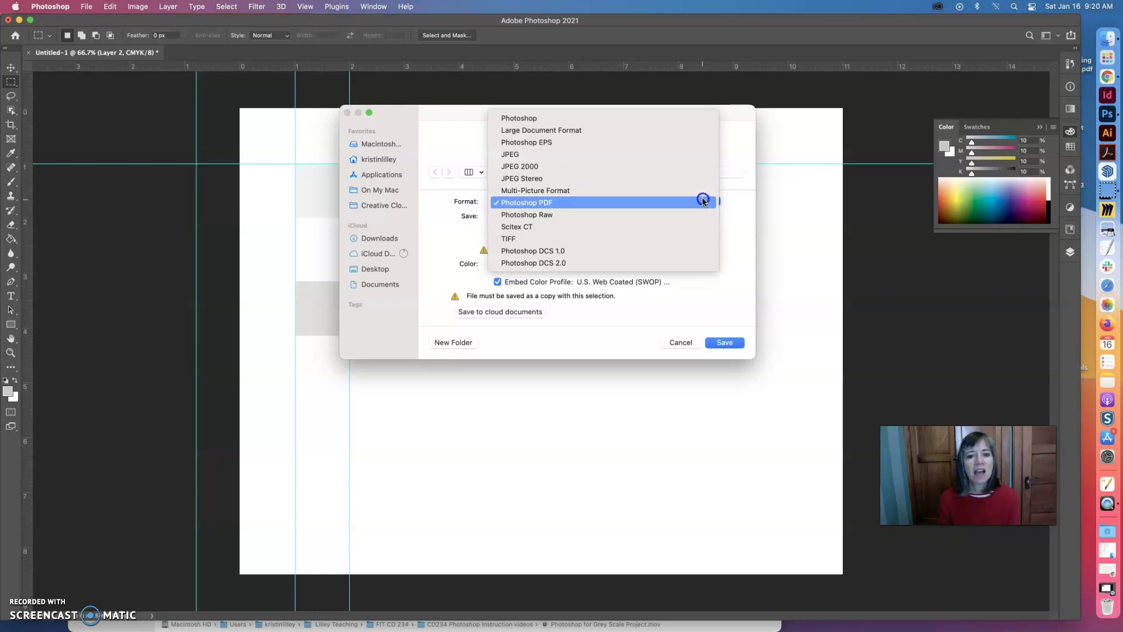
pyautogui.click(702, 200)
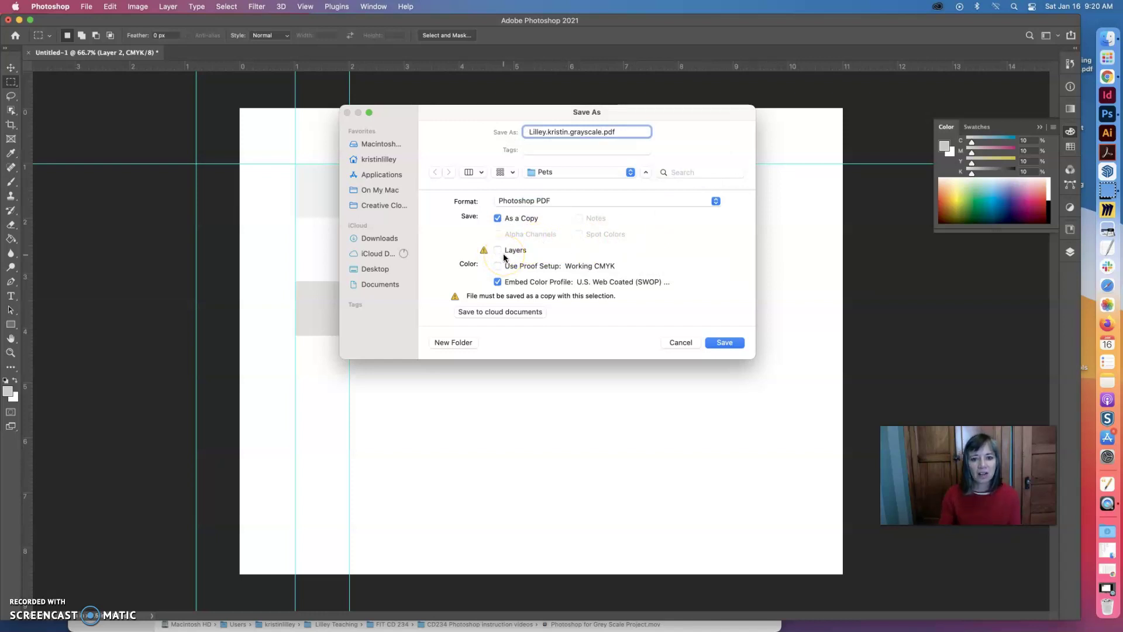
pyautogui.click(743, 356)
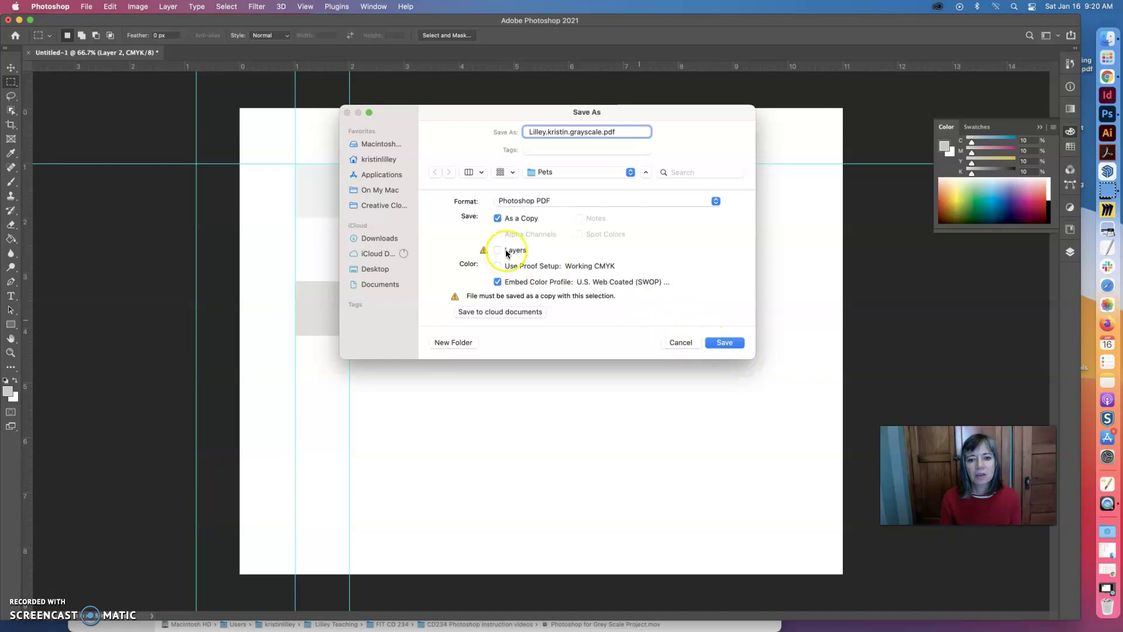
pyautogui.click(497, 250)
pyautogui.click(722, 345)
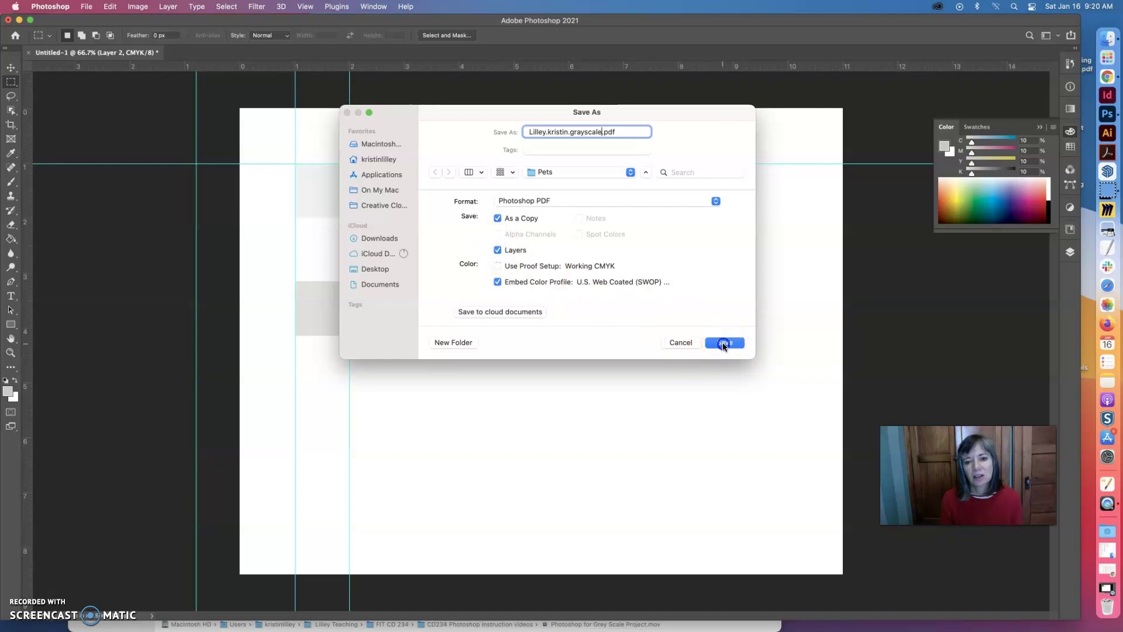